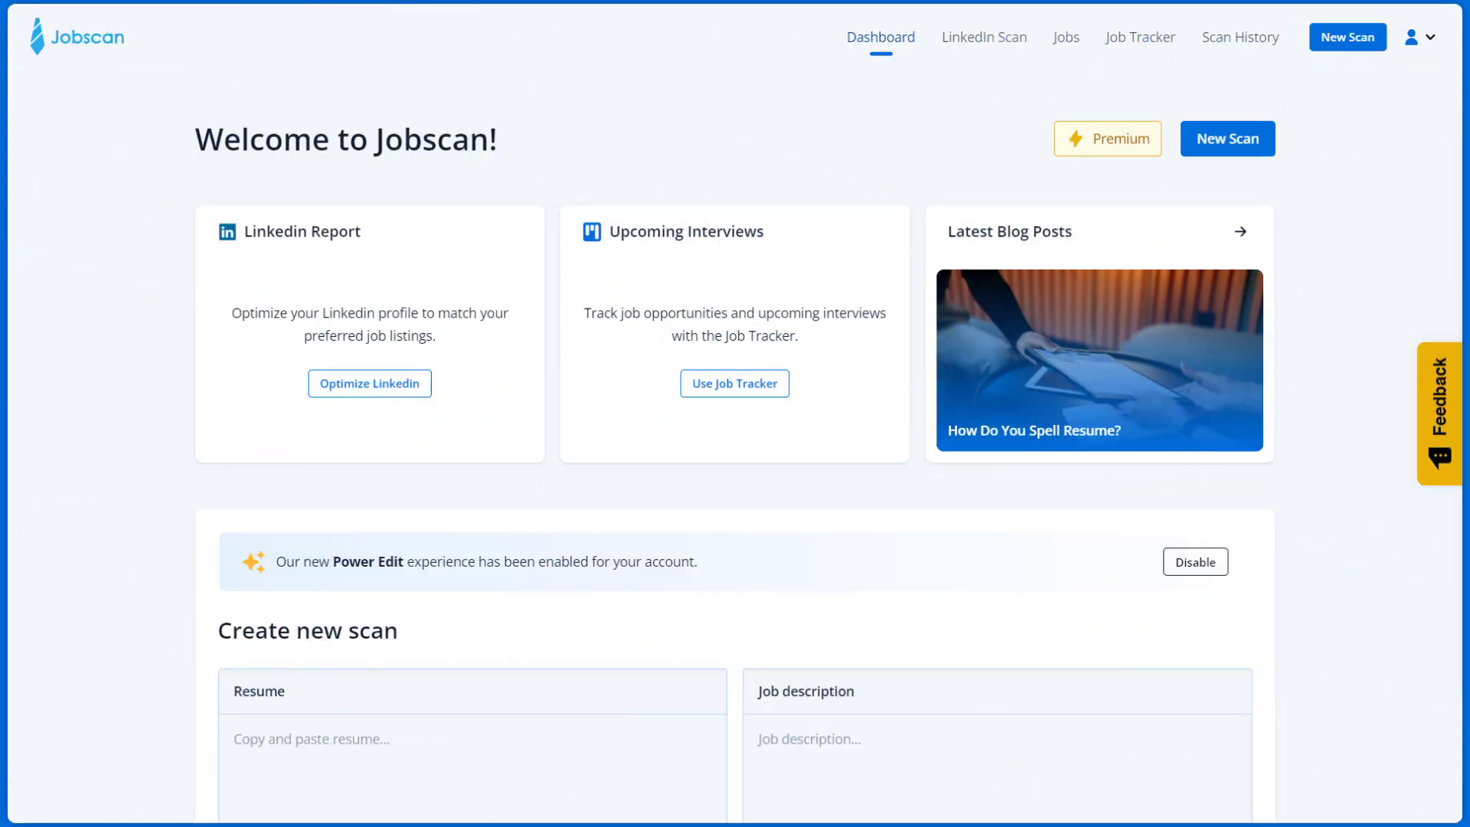
Upload Senior-Business-Analyst-Resume.docx as the resume for the new scan.
scroll(735, 413, down, 3)
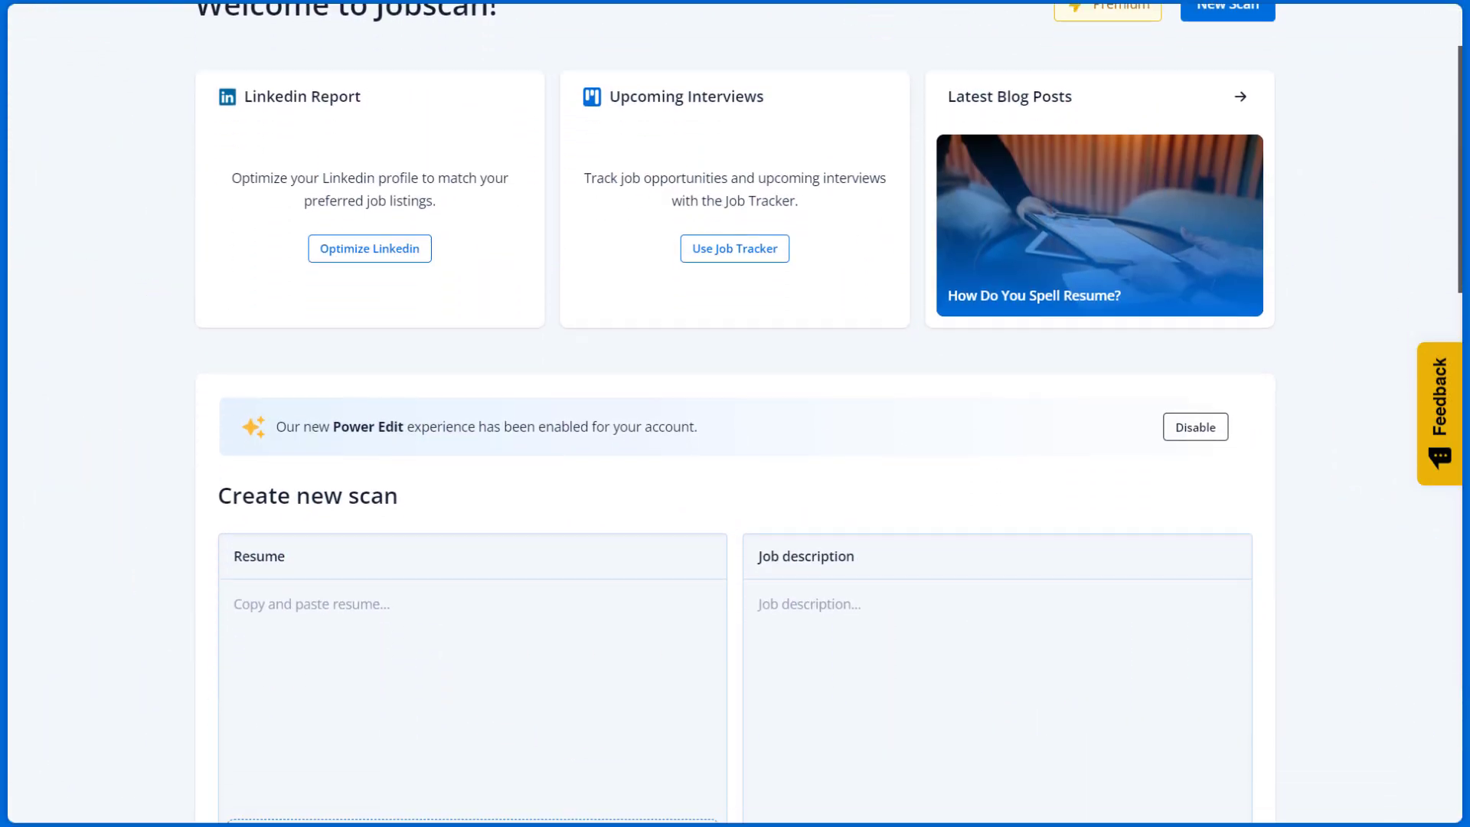
scroll(410, 708, down, 2)
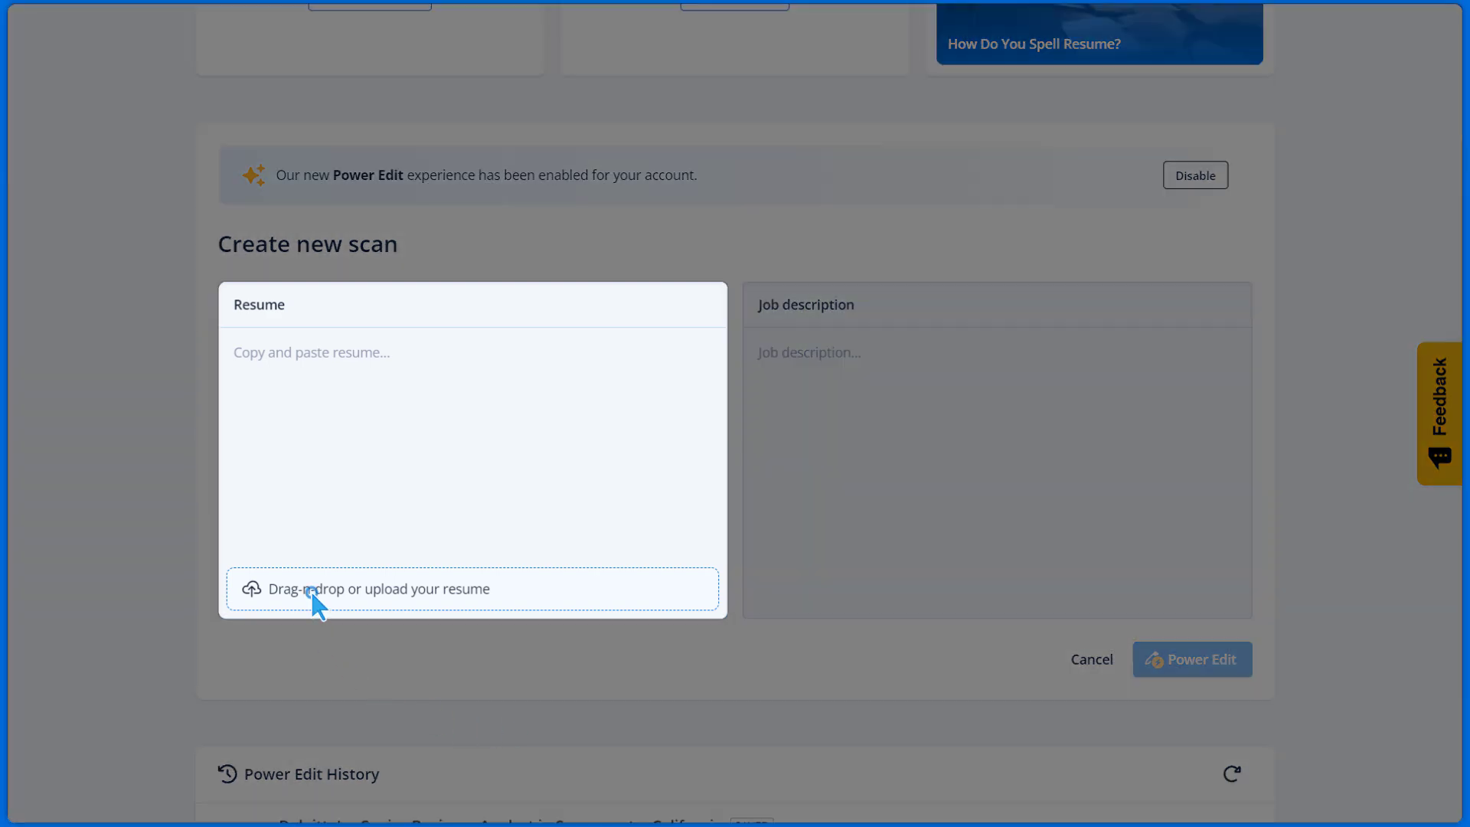
click(311, 592)
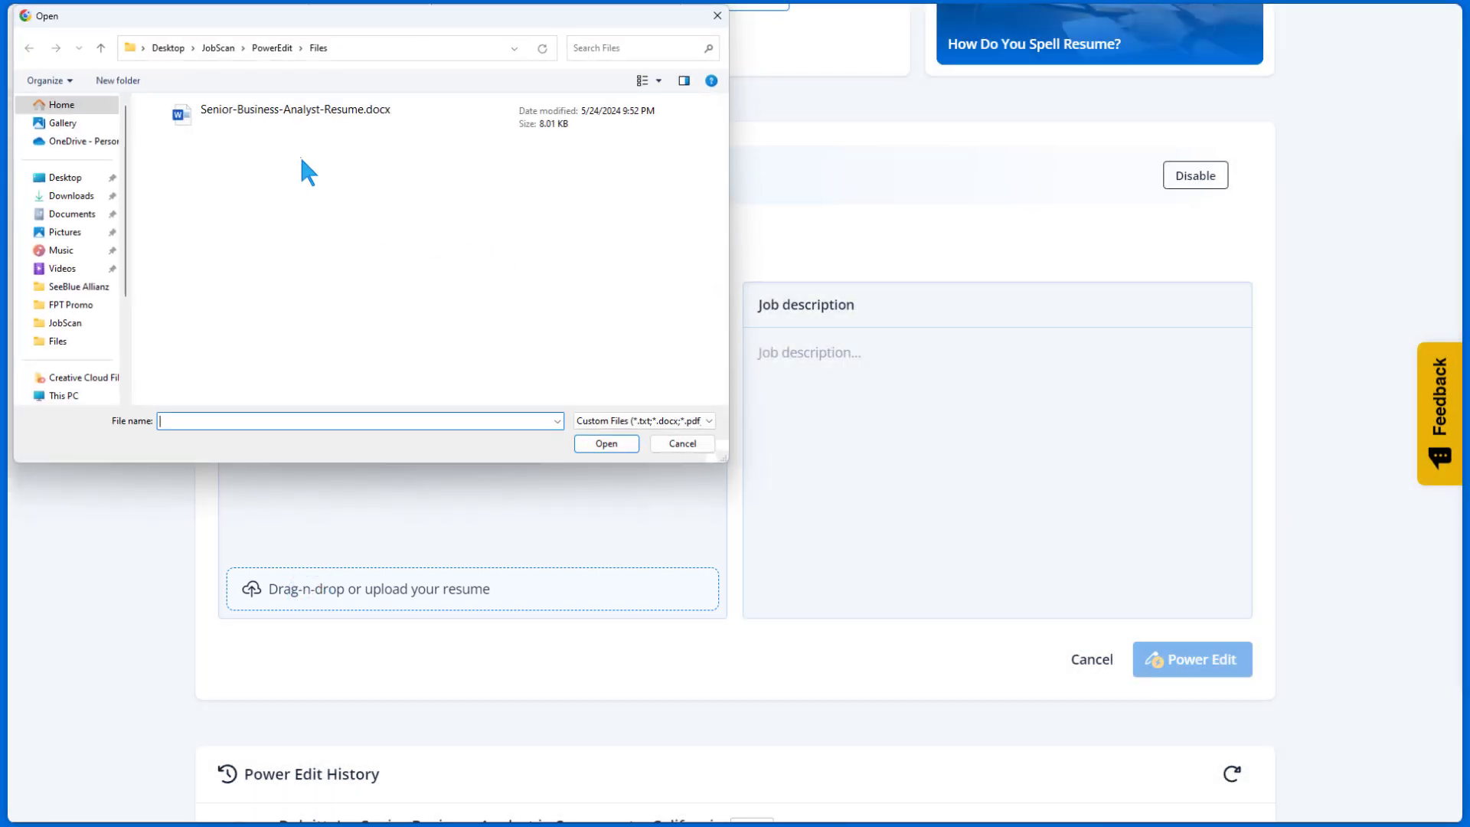
double_click(285, 115)
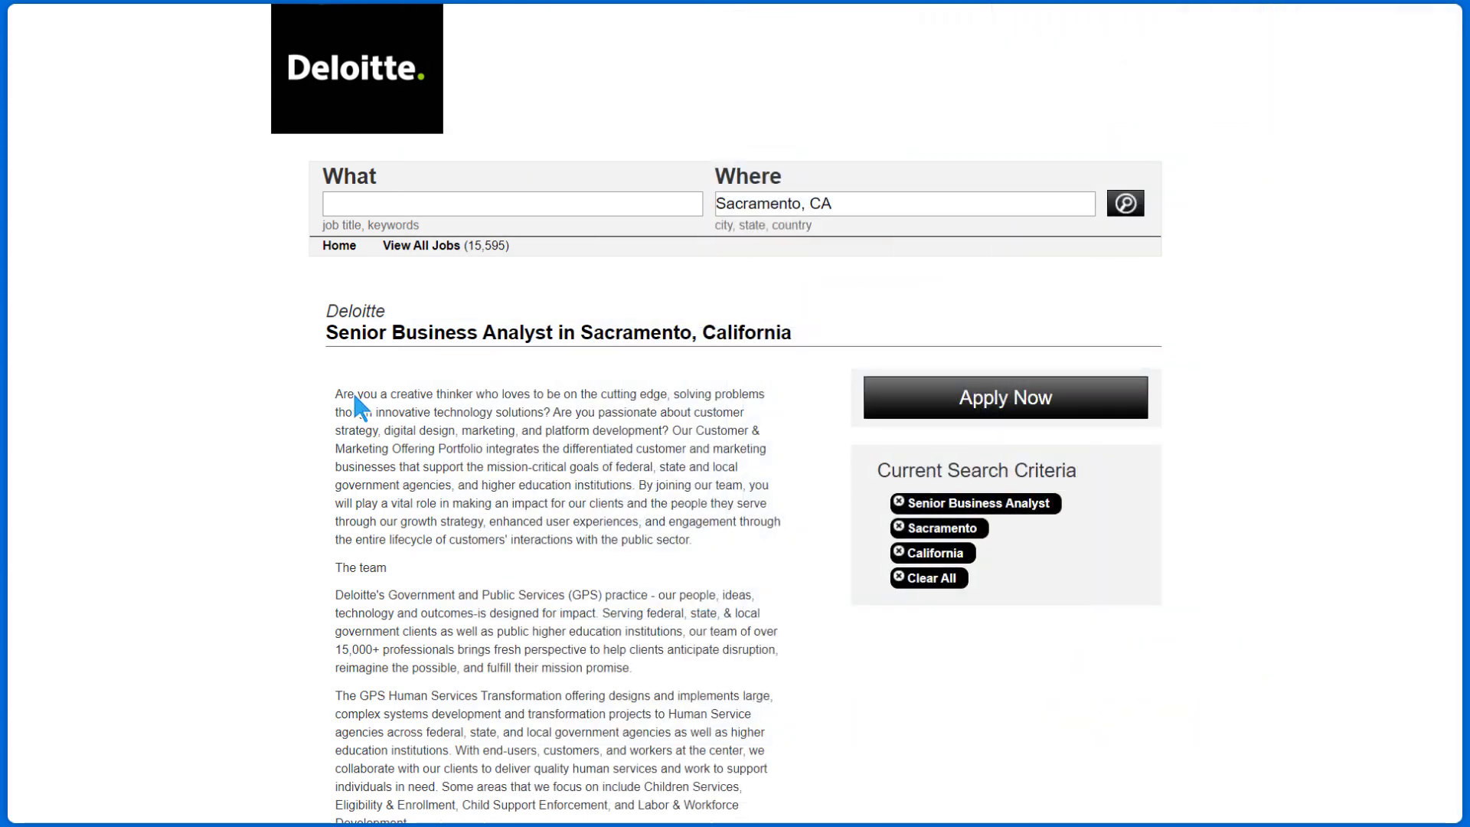
Paste the Deloitte Senior Business Analyst posting into Job description and start the Power Edit scan.
drag(319, 403, 327, 337)
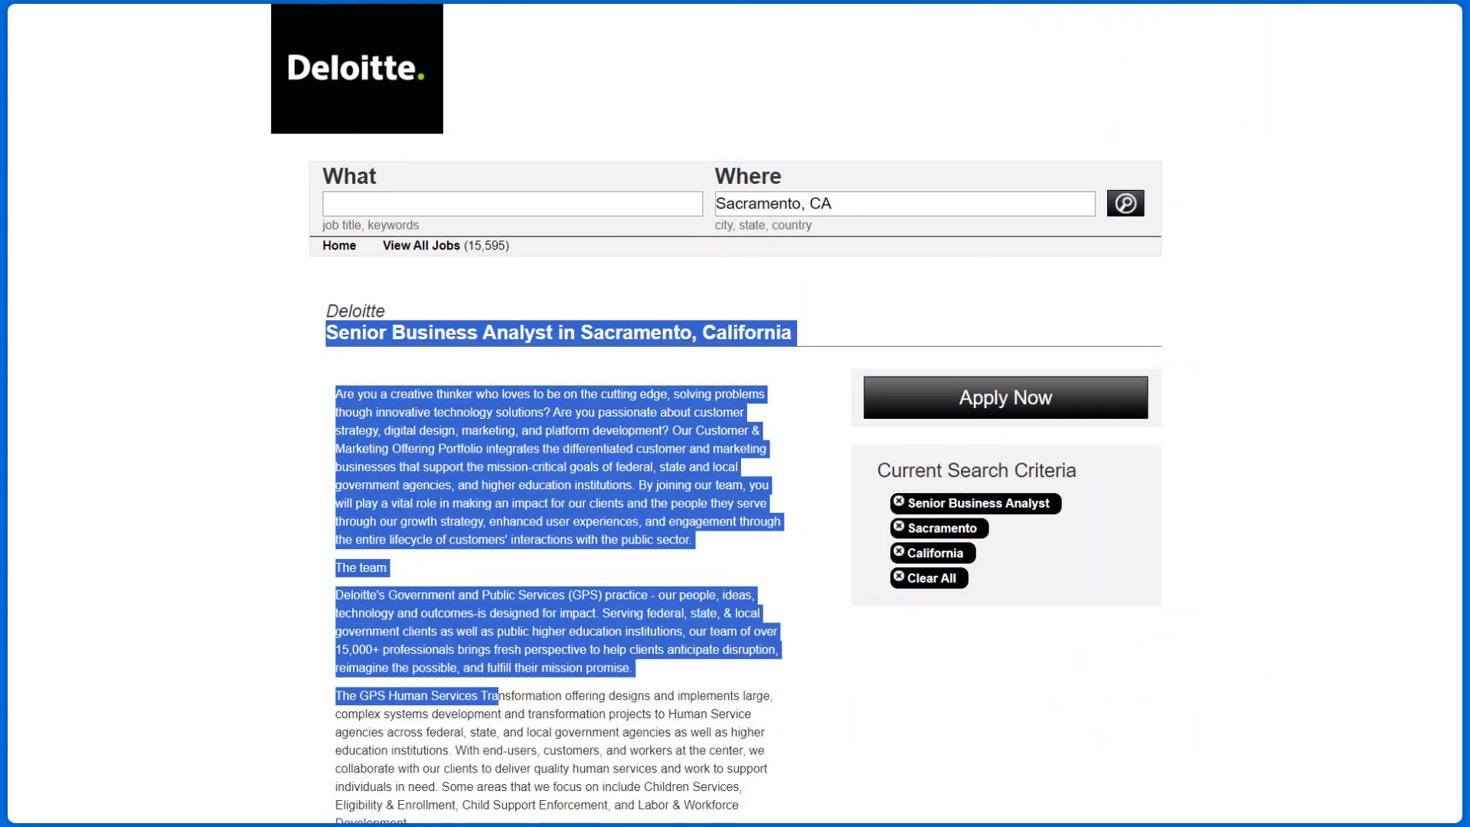
scroll(327, 337, down, 2)
scroll(529, 413, down, 15)
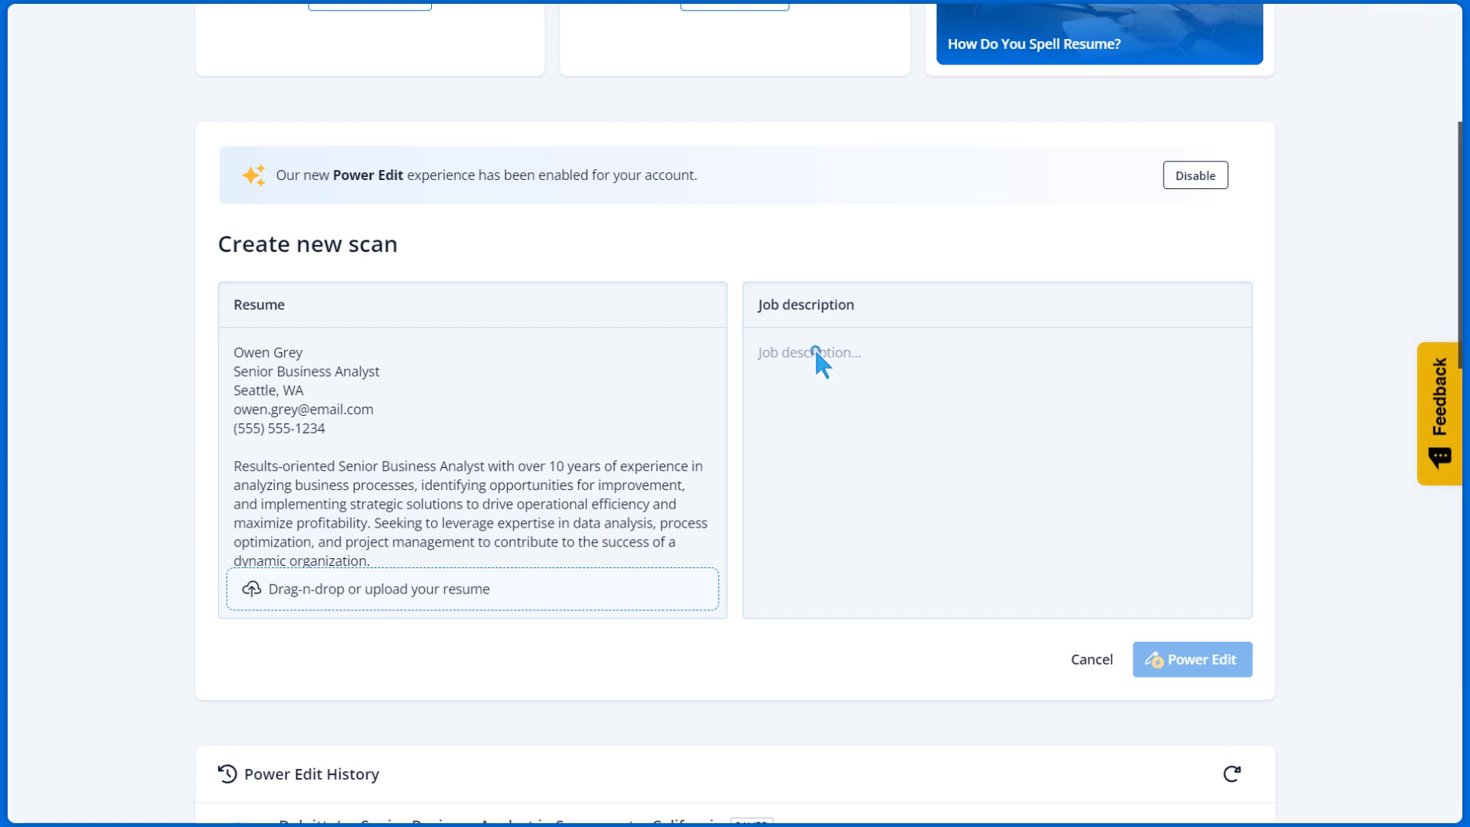
click(815, 348)
key(ctrl+v)
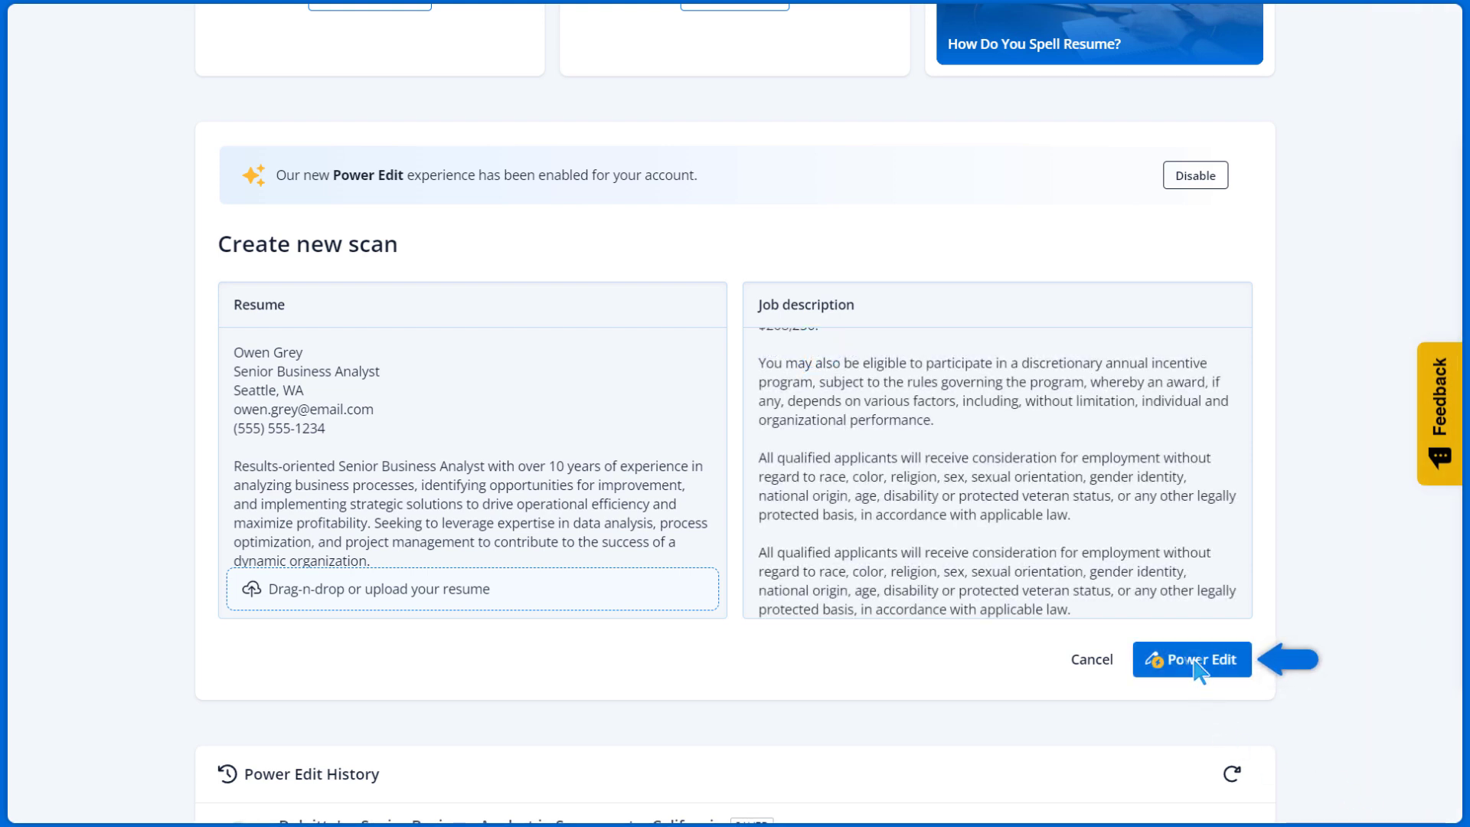
click(1197, 663)
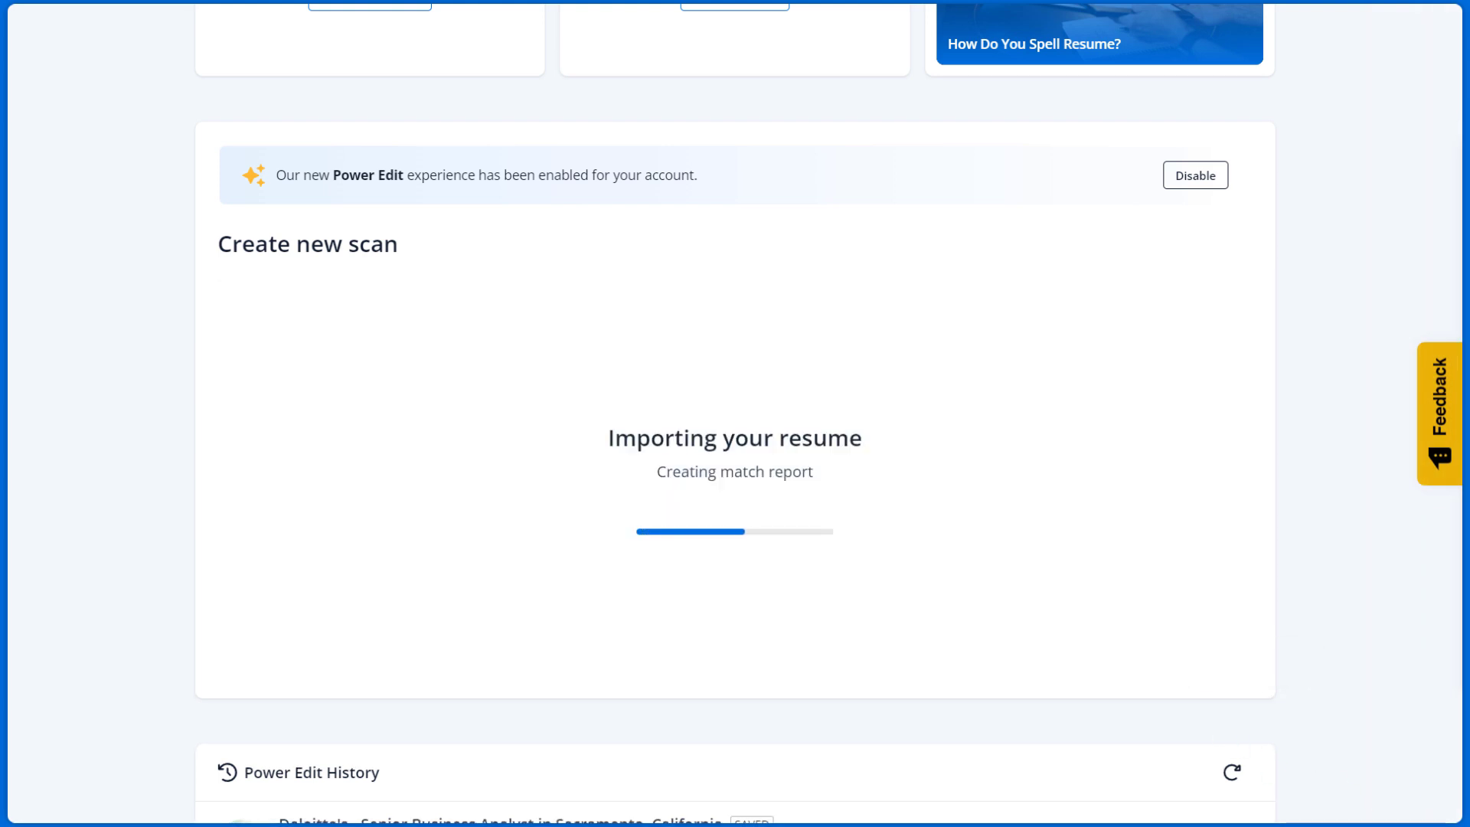
Choose the Confidence Profile resume template and continue.
scroll(735, 437, down, 5)
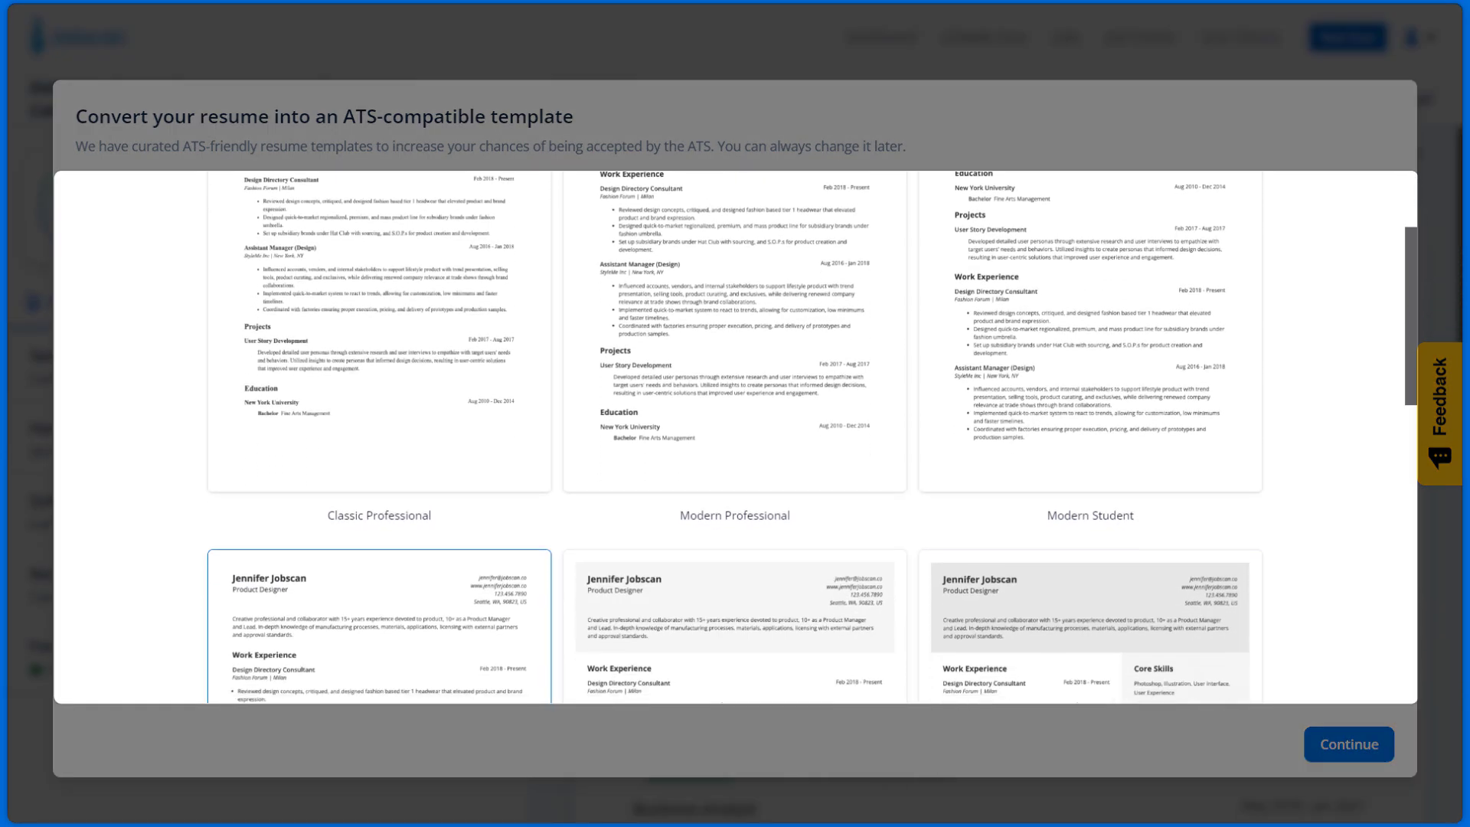
scroll(735, 436, down, 5)
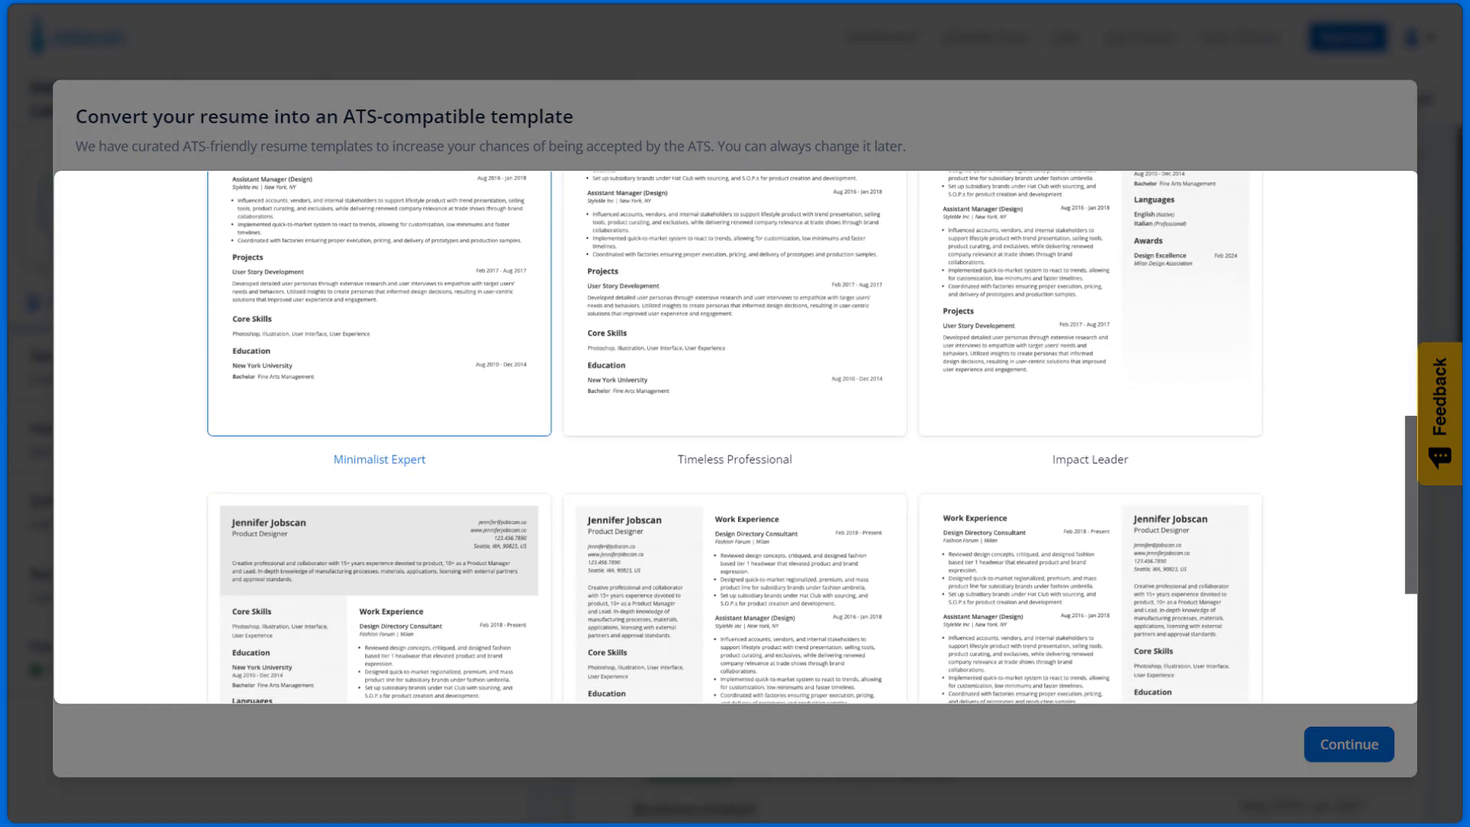
scroll(735, 436, down, 3)
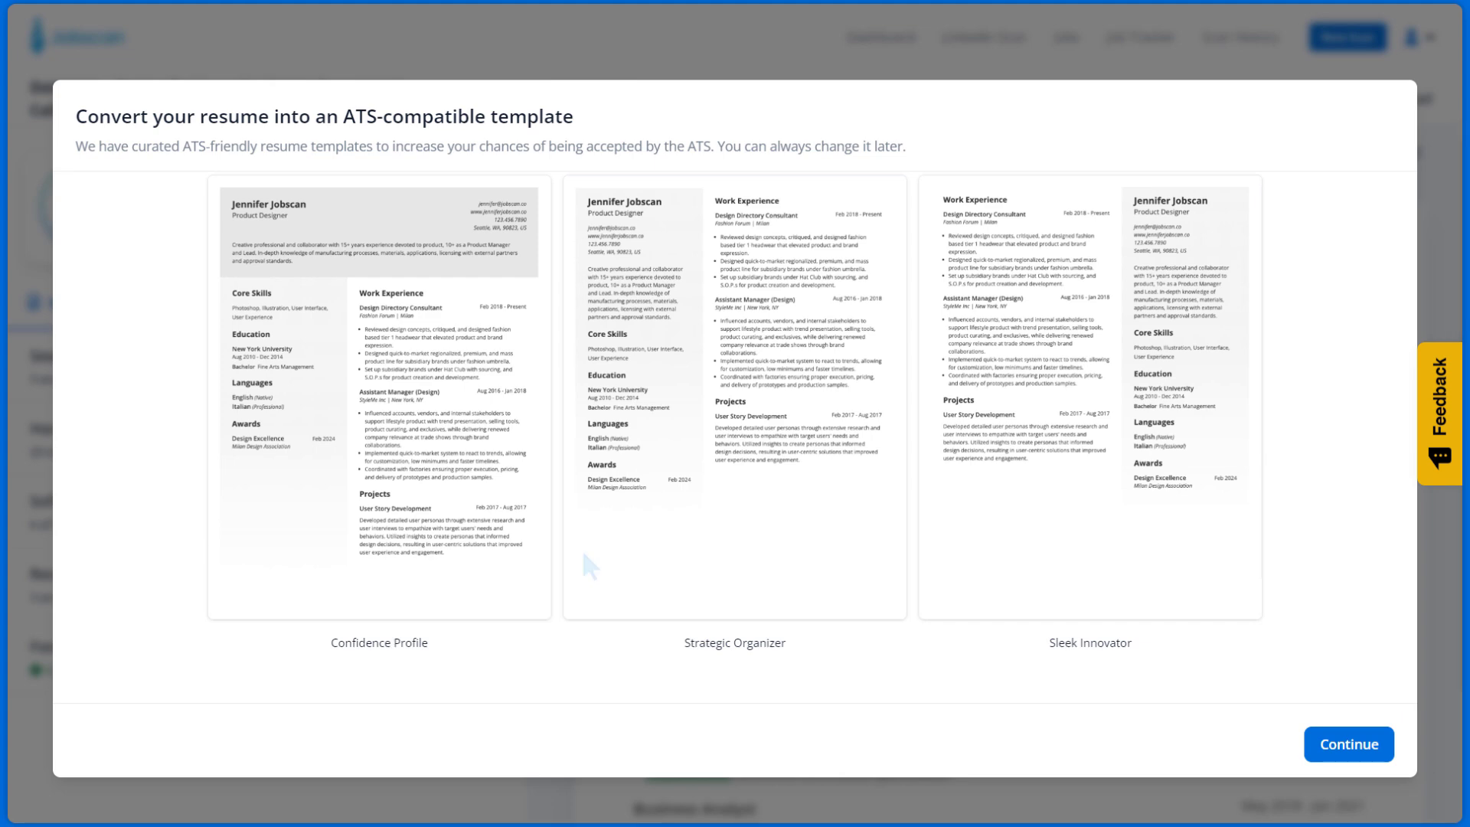
click(369, 432)
click(1347, 742)
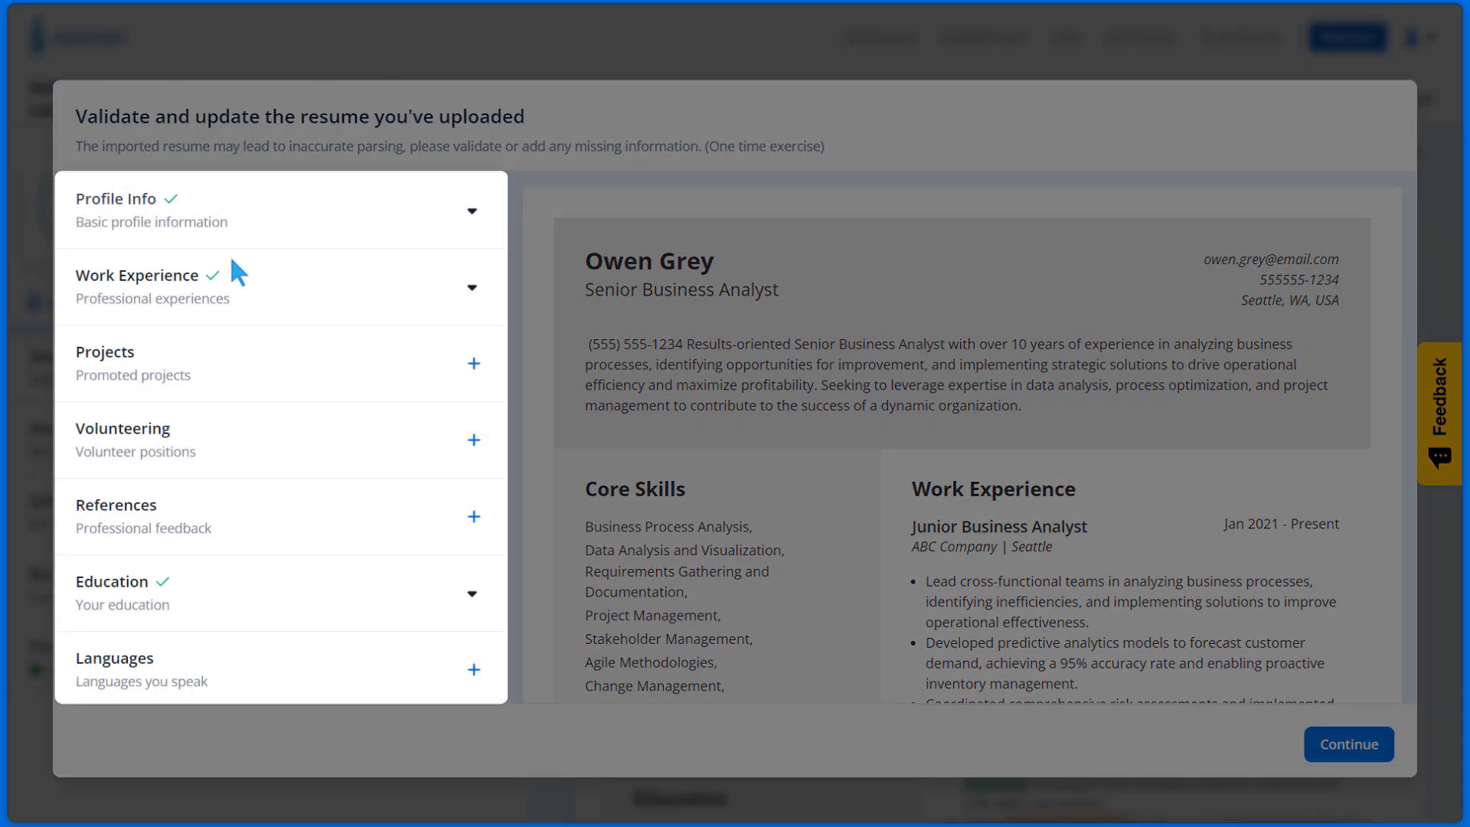
Validate the imported sections, adding then removing an empty project, and open the report.
click(206, 204)
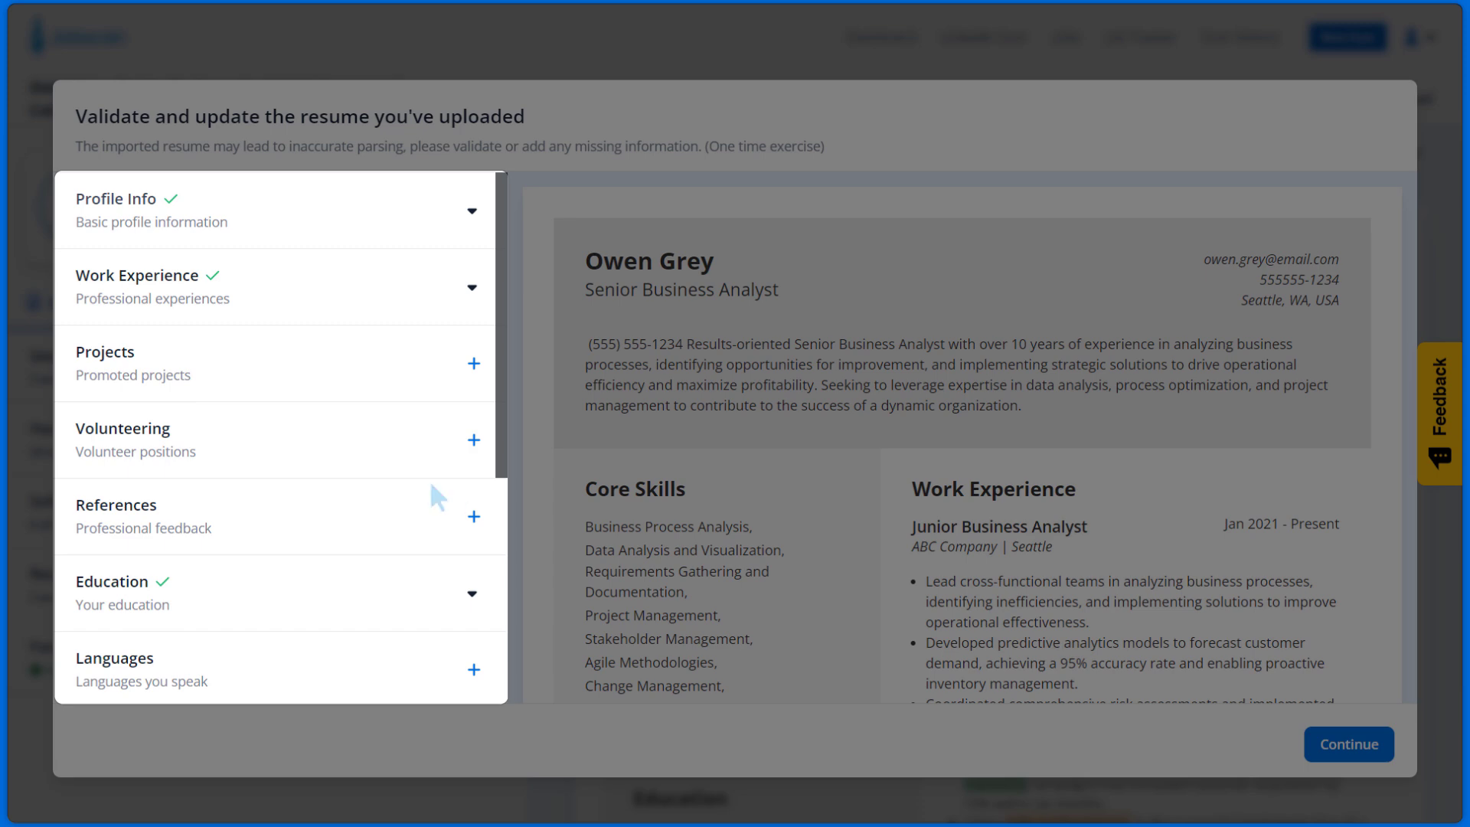
click(237, 356)
click(149, 393)
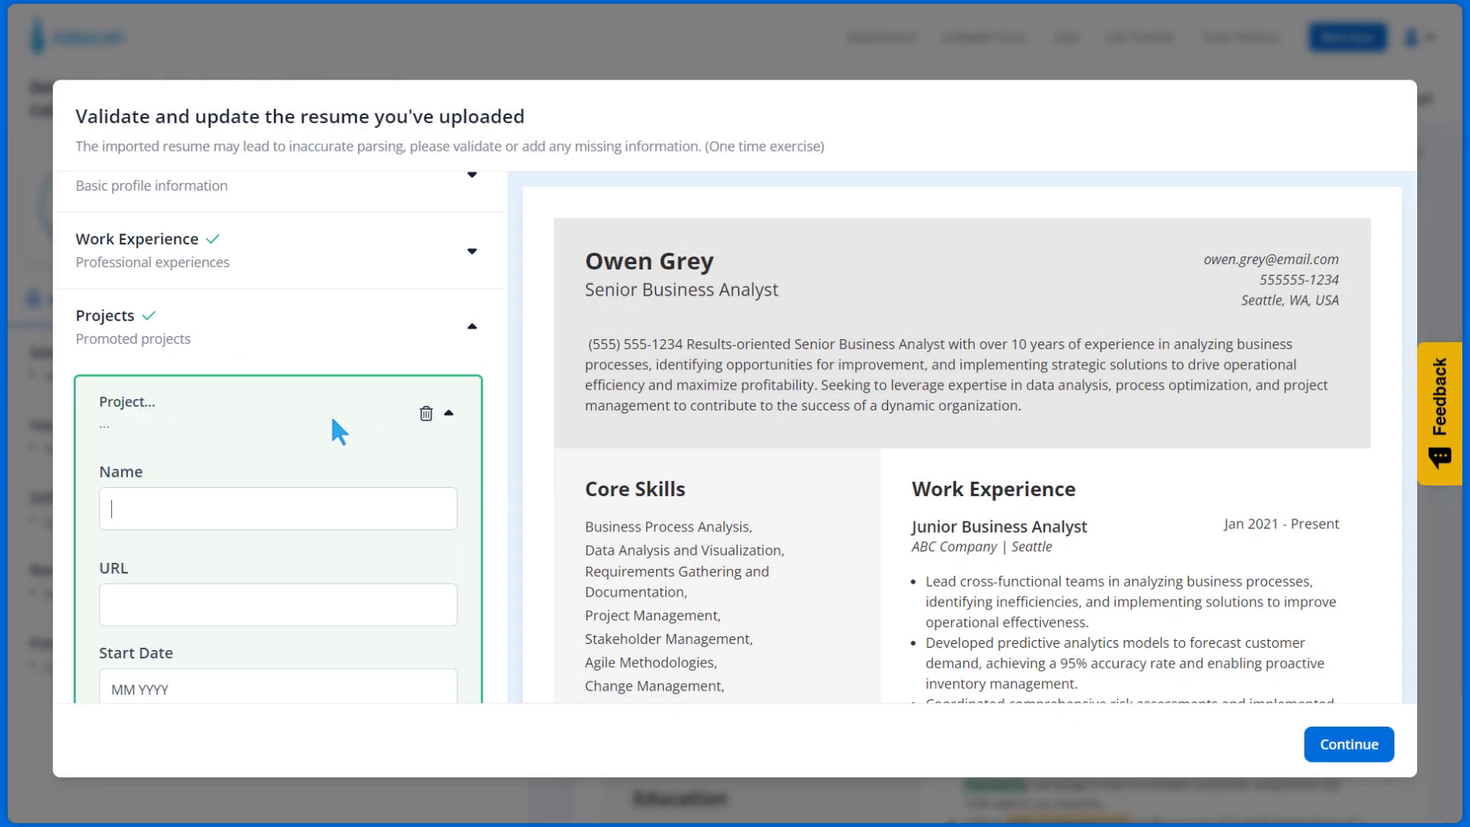
click(262, 323)
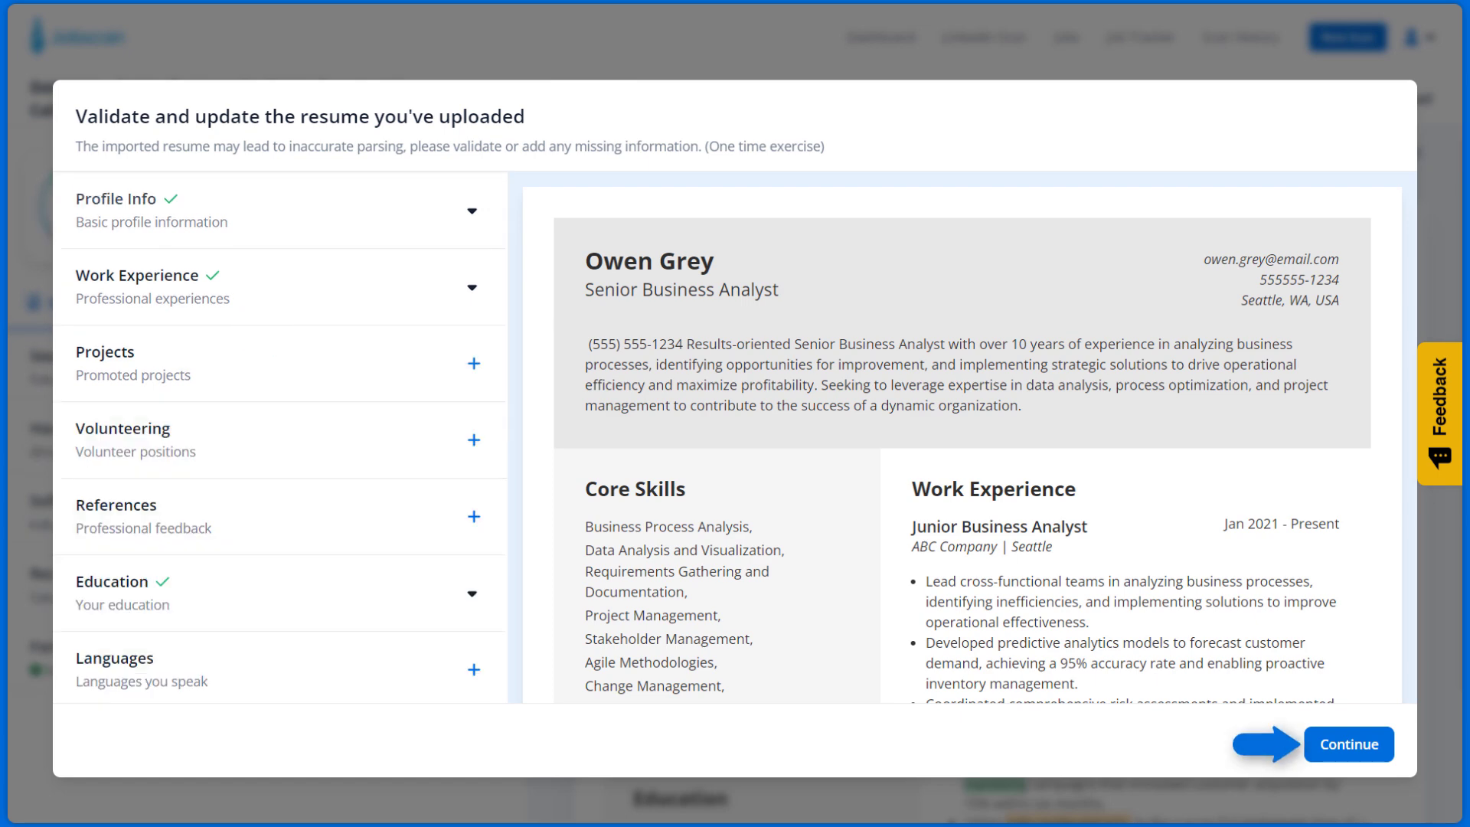
click(1351, 751)
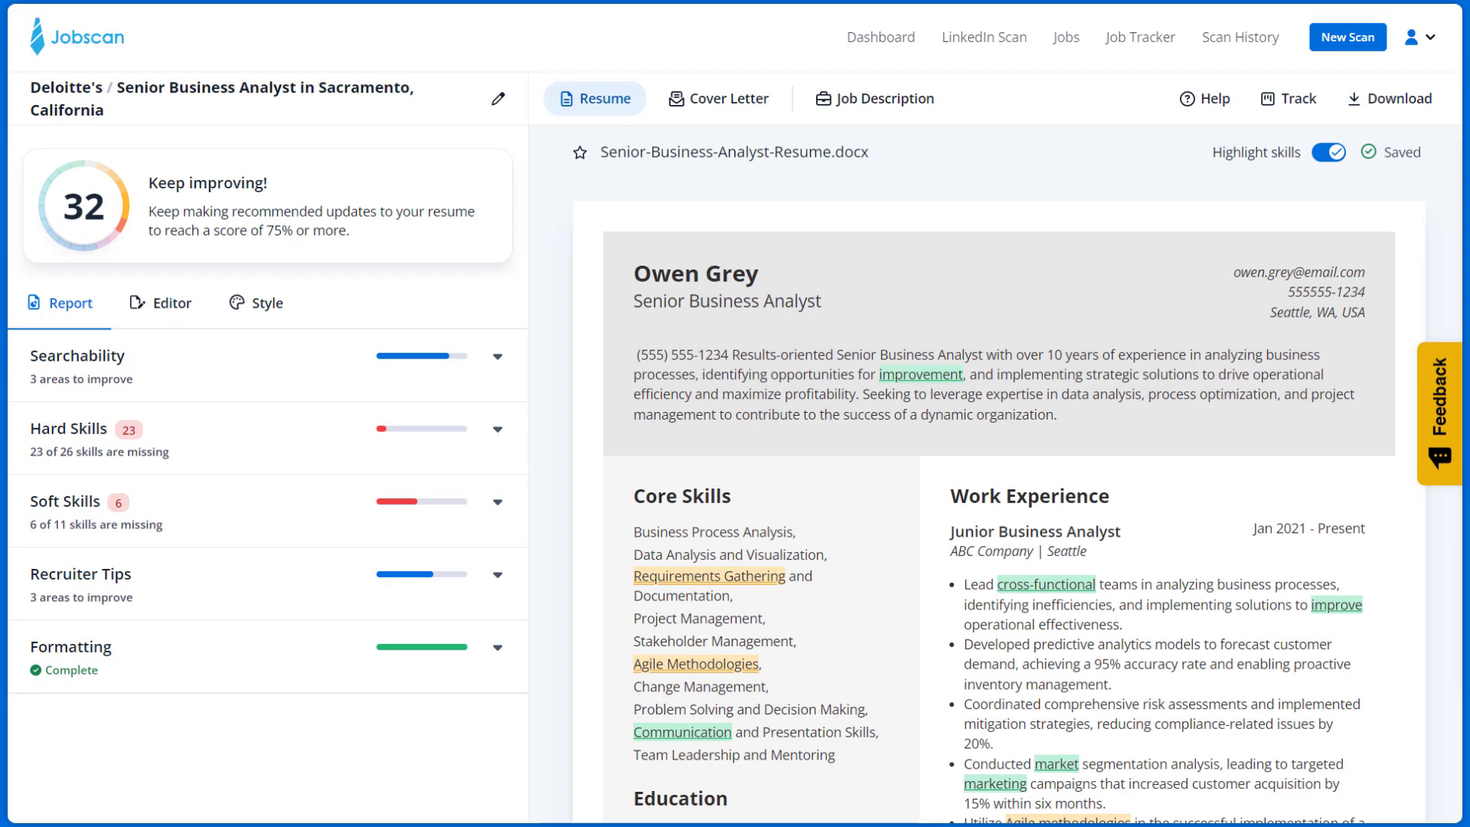
scroll(1018, 475, down, 3)
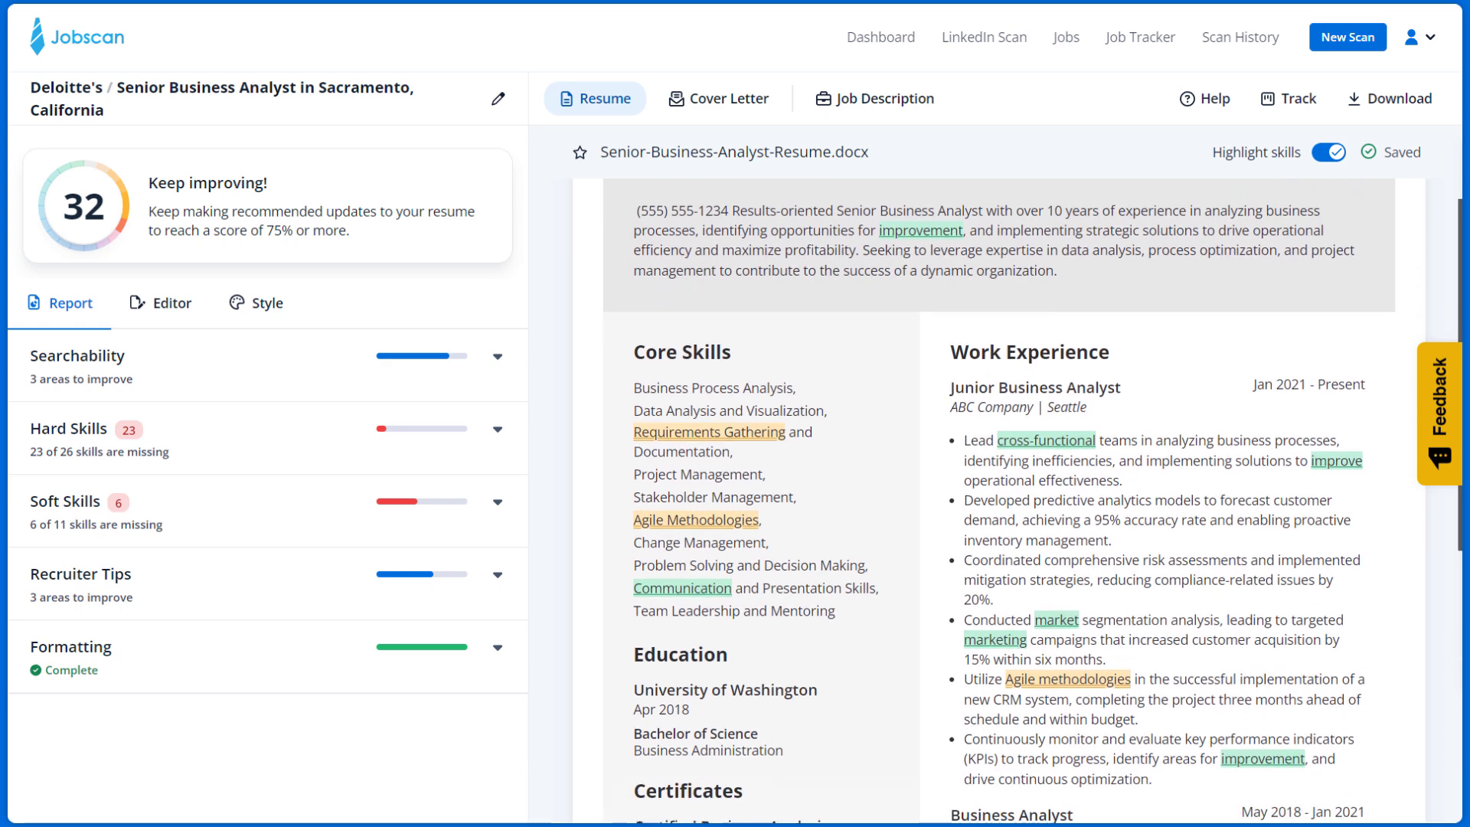
scroll(1018, 474, down, 4)
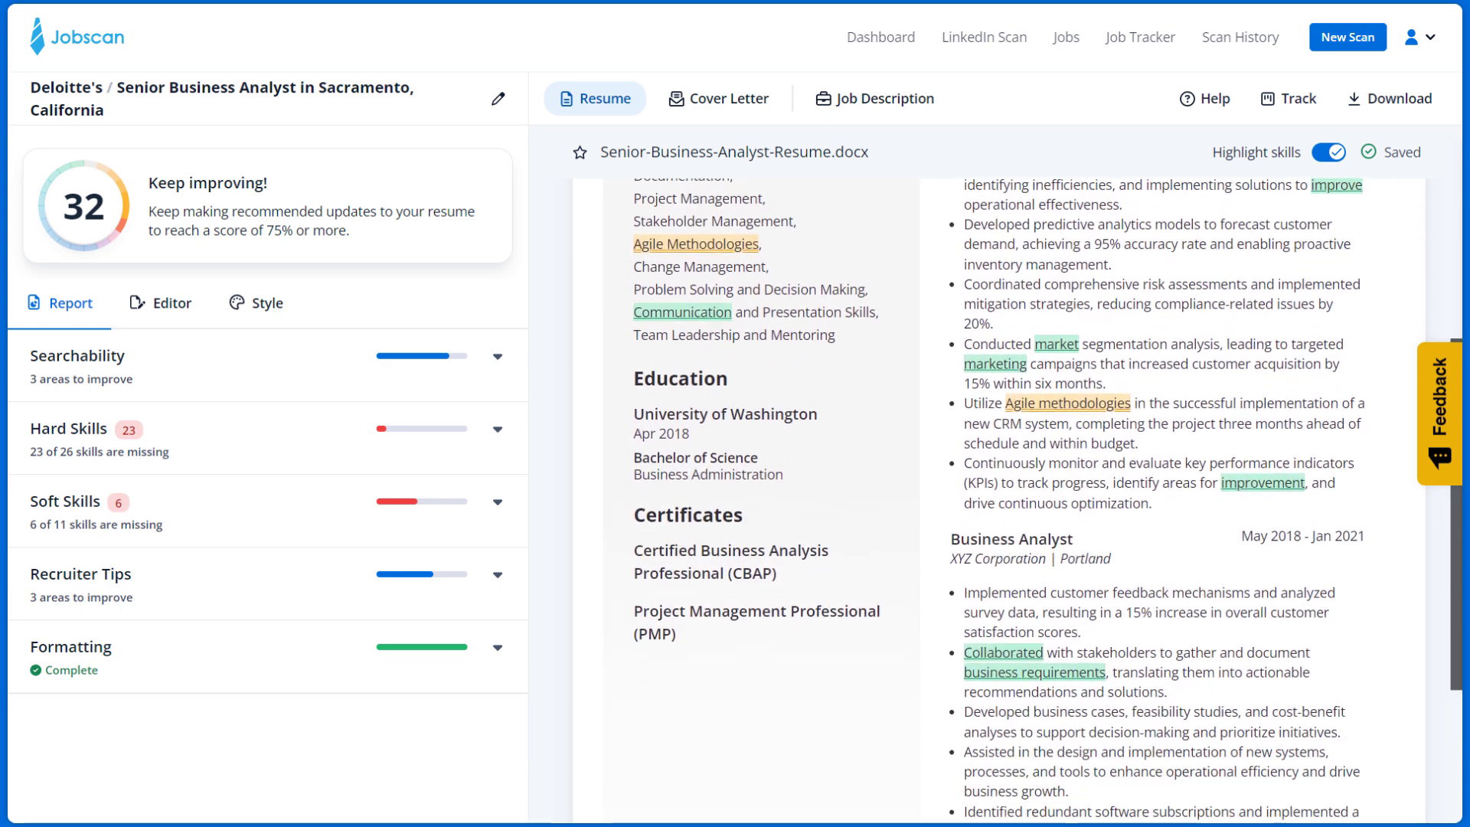
scroll(1018, 475, down, 3)
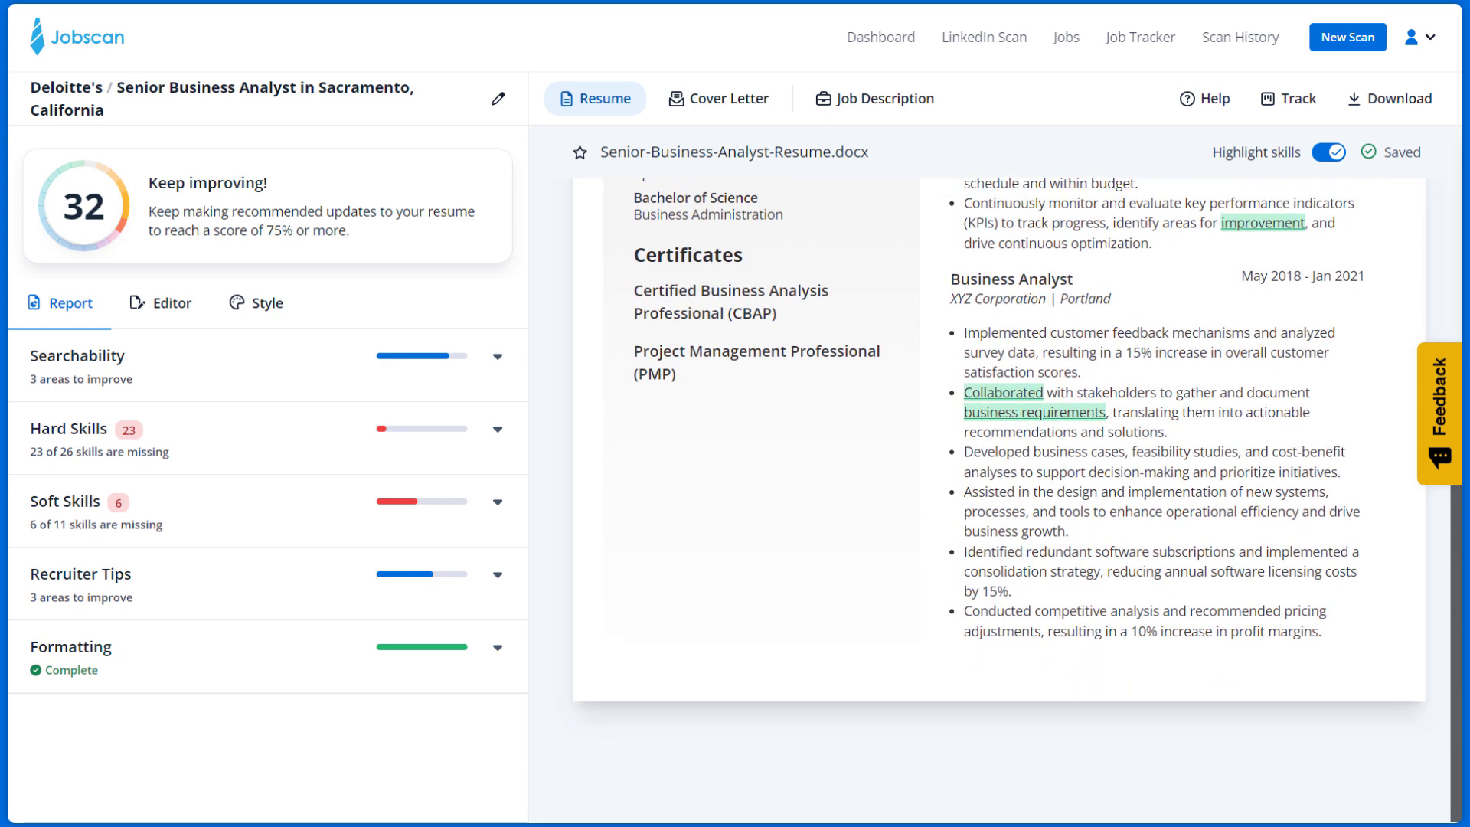
scroll(995, 475, up, 10)
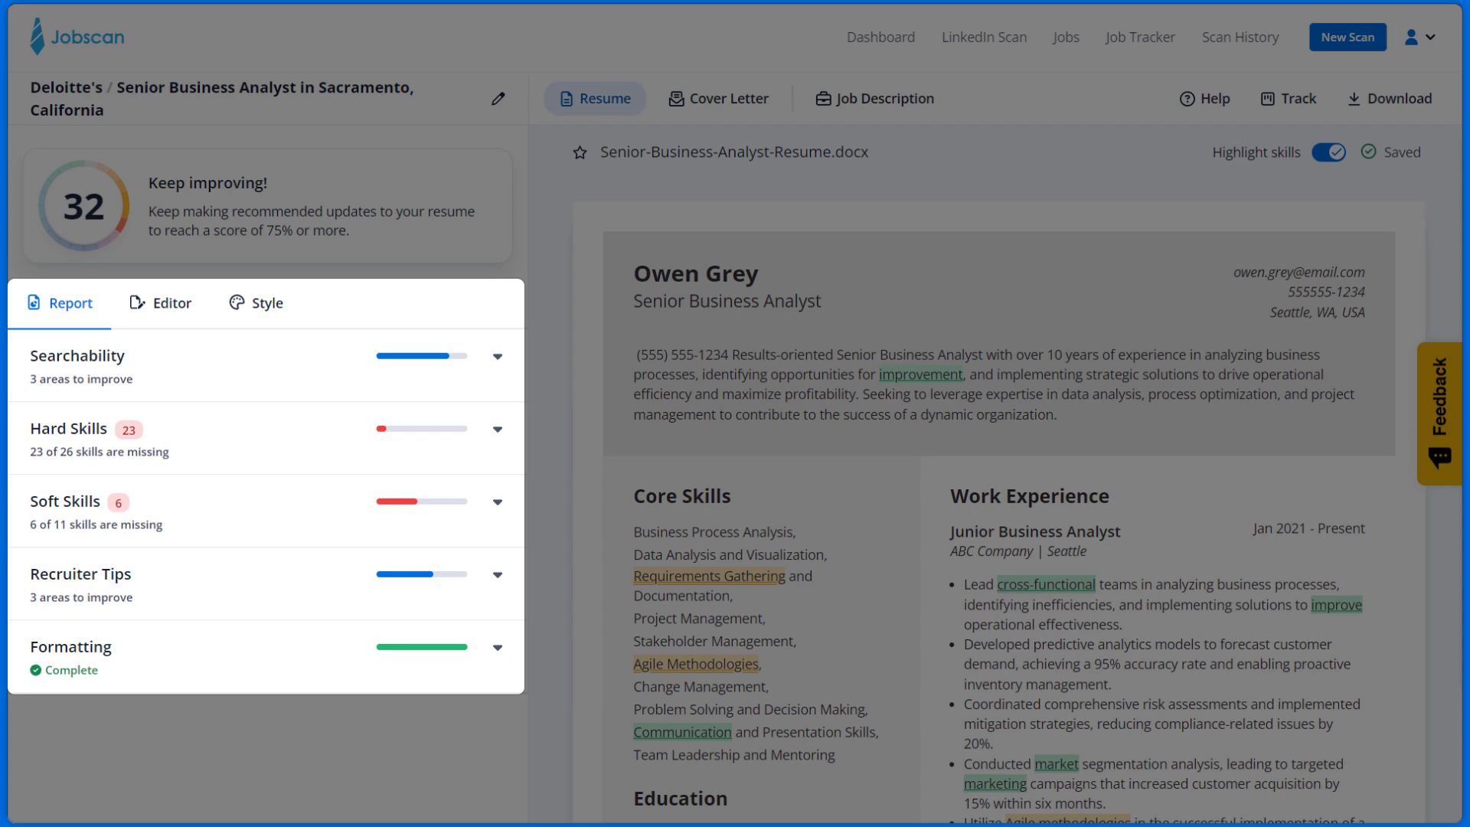
Expand Searchability and review the contact info, date formatting and education match checks.
click(197, 369)
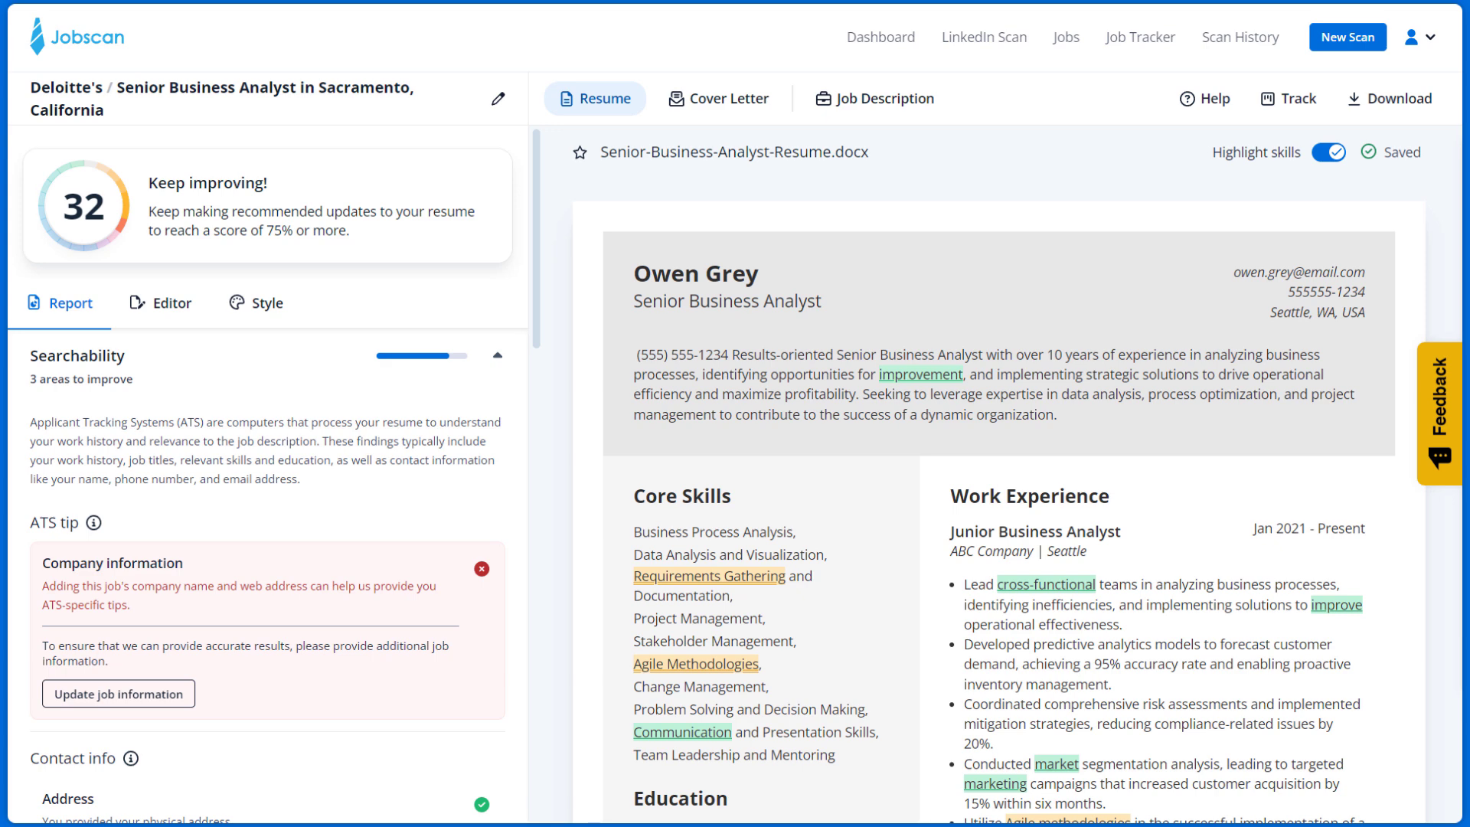
scroll(268, 482, down, 1)
scroll(268, 482, down, 2)
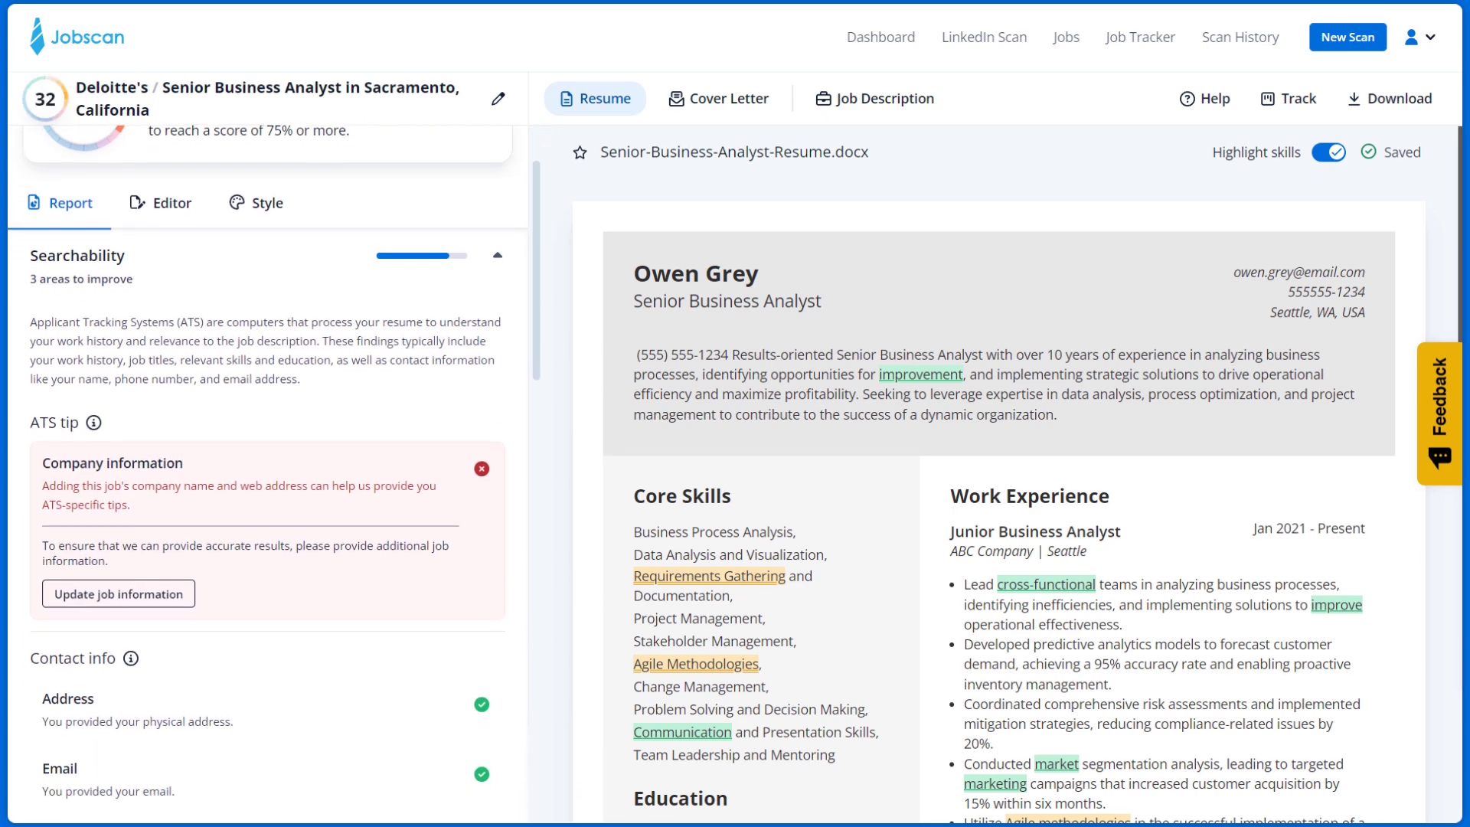
scroll(268, 482, down, 2)
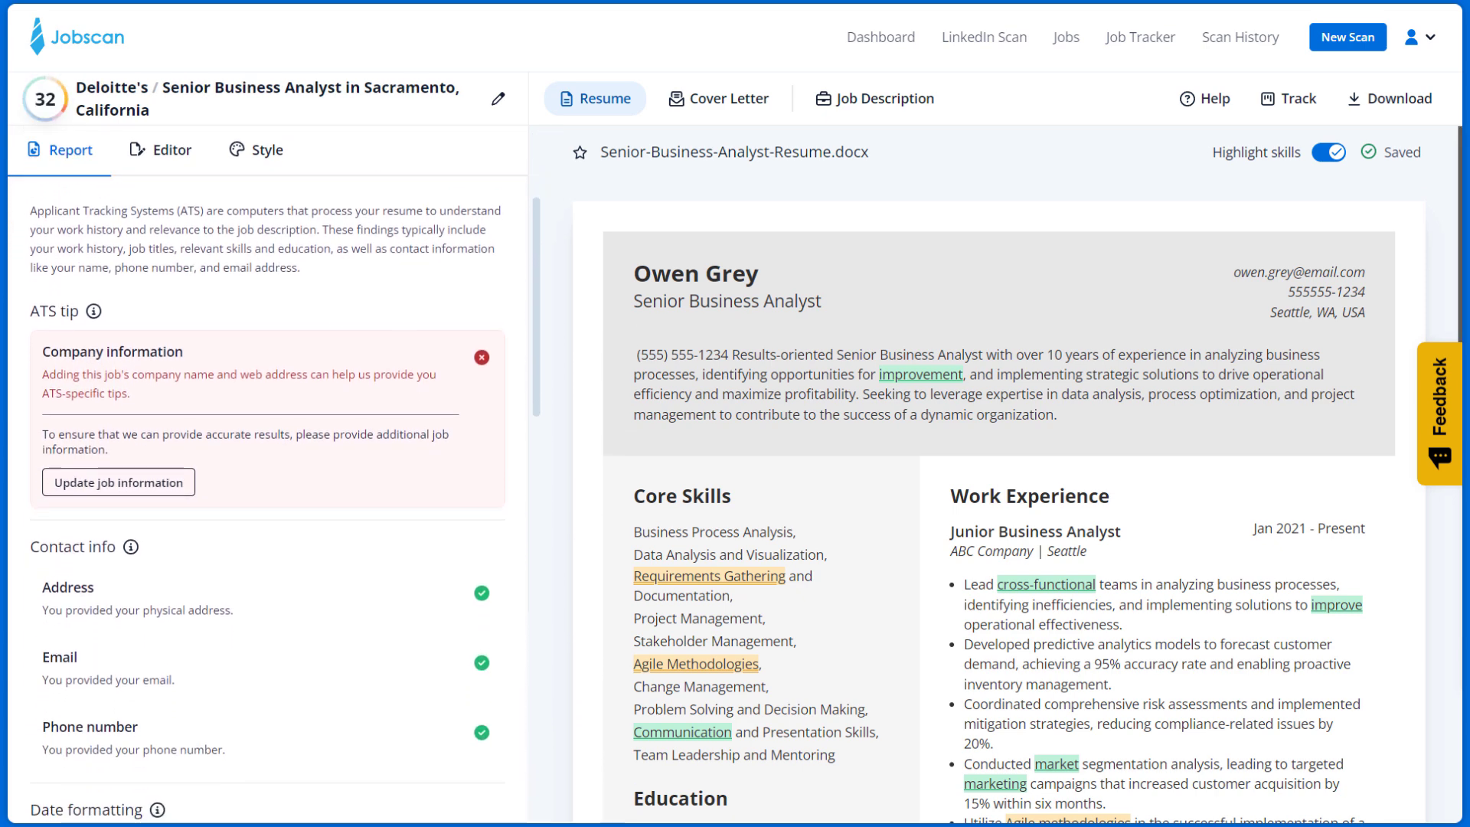
scroll(267, 482, down, 2)
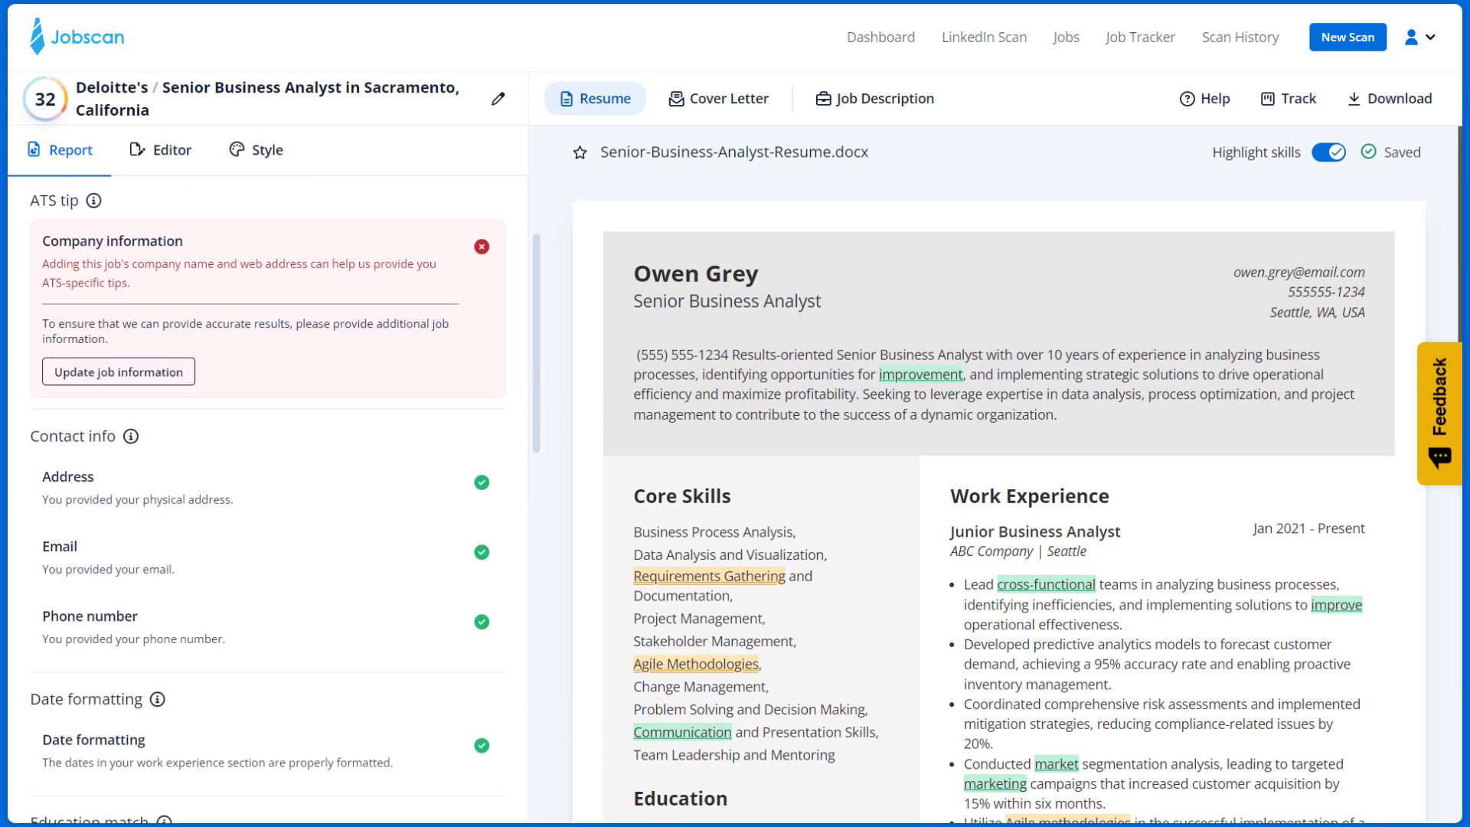
scroll(268, 482, down, 2)
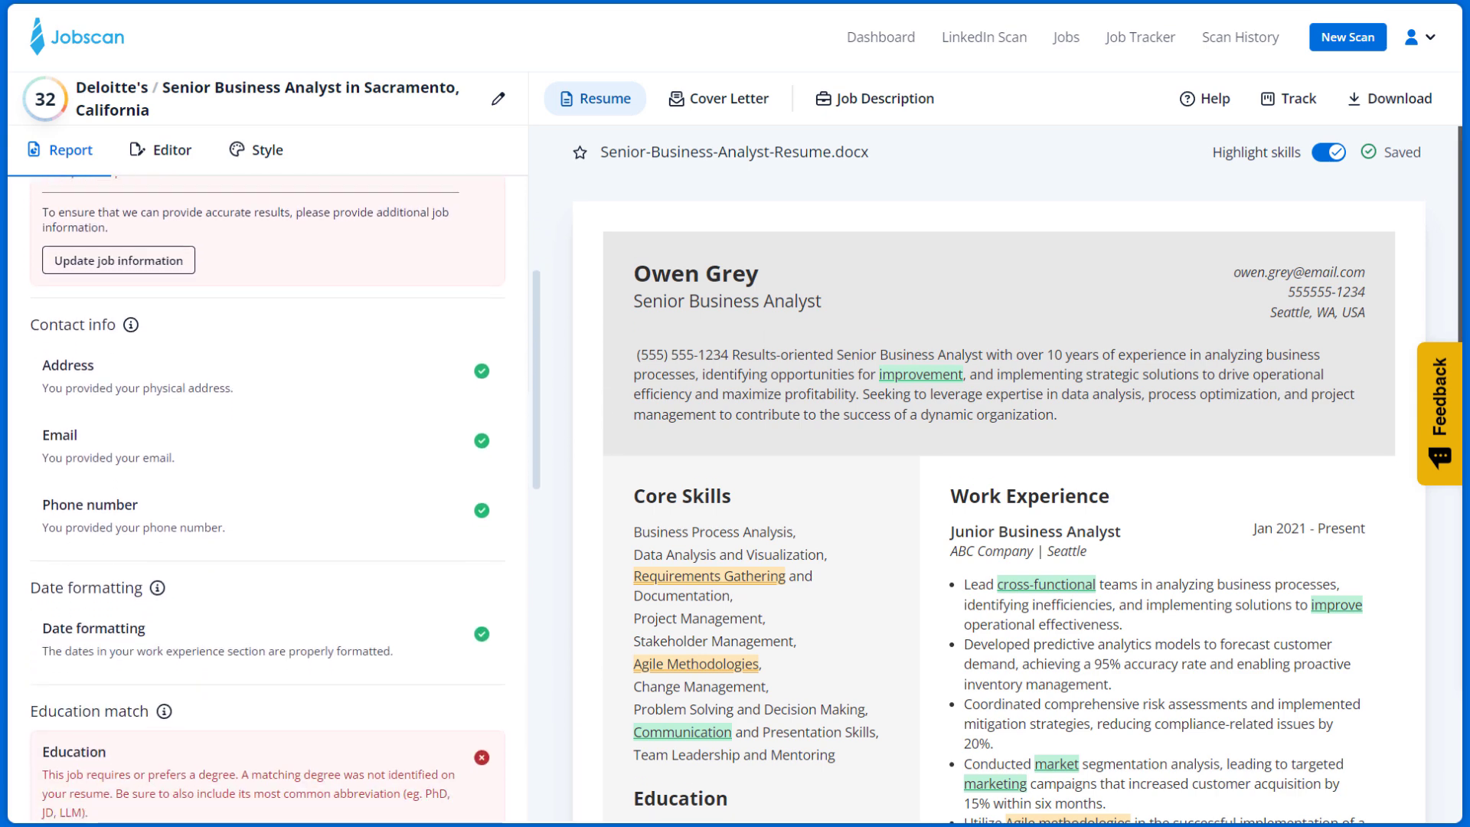
scroll(268, 482, down, 2)
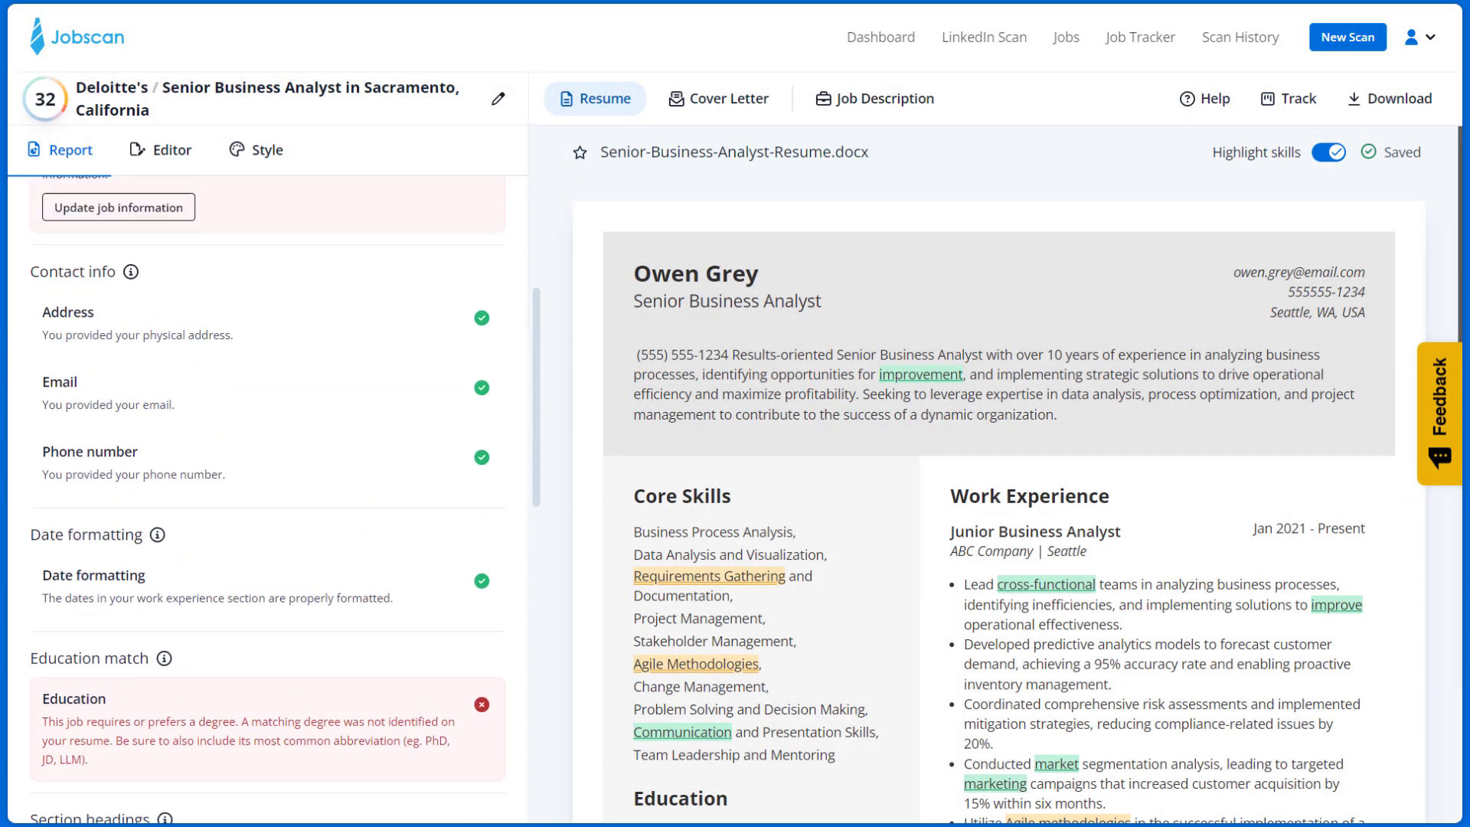
Save the Deloitte job listing URL in the job details, then collapse Searchability.
click(118, 596)
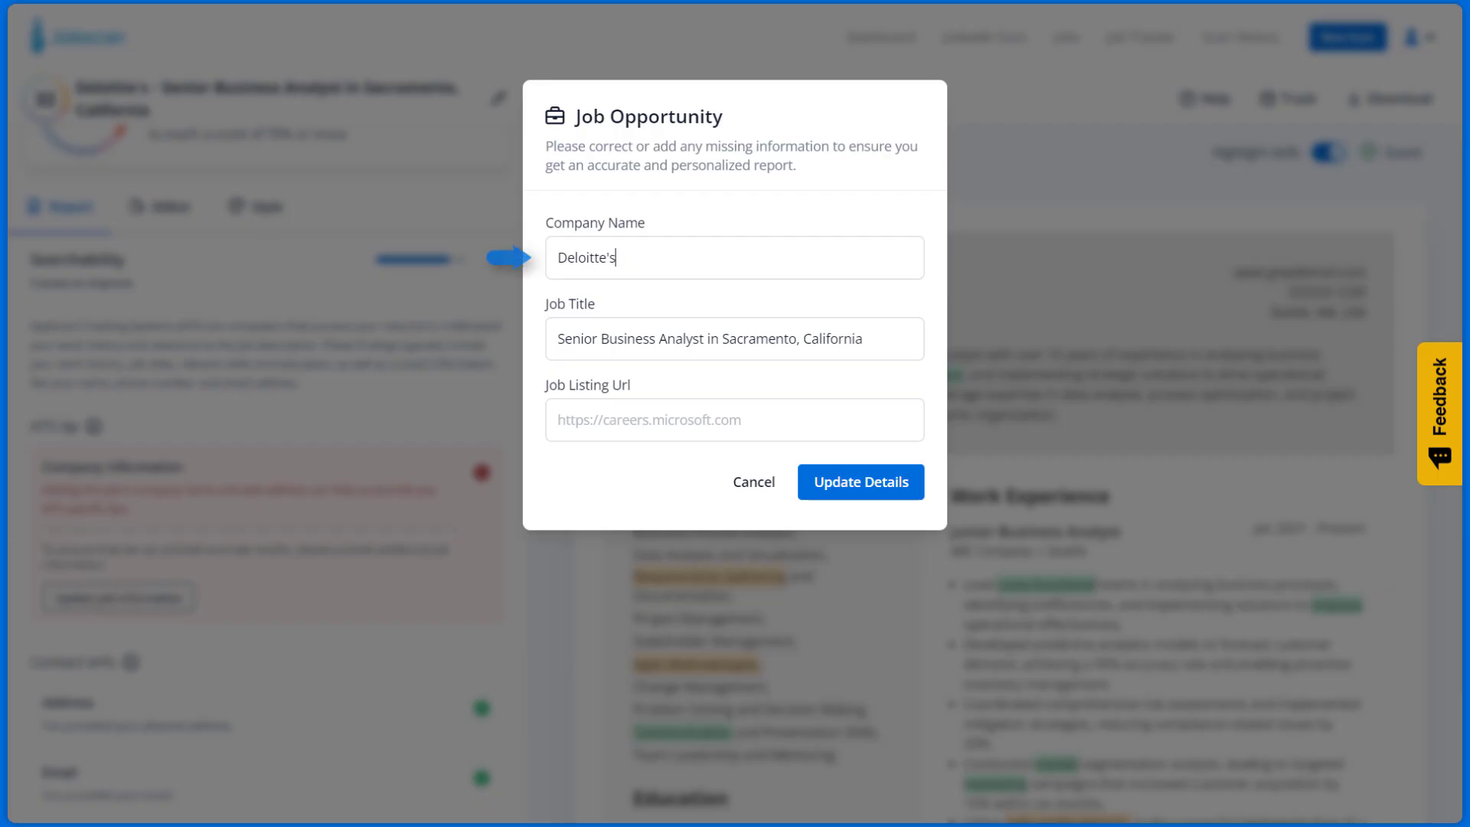
click(642, 417)
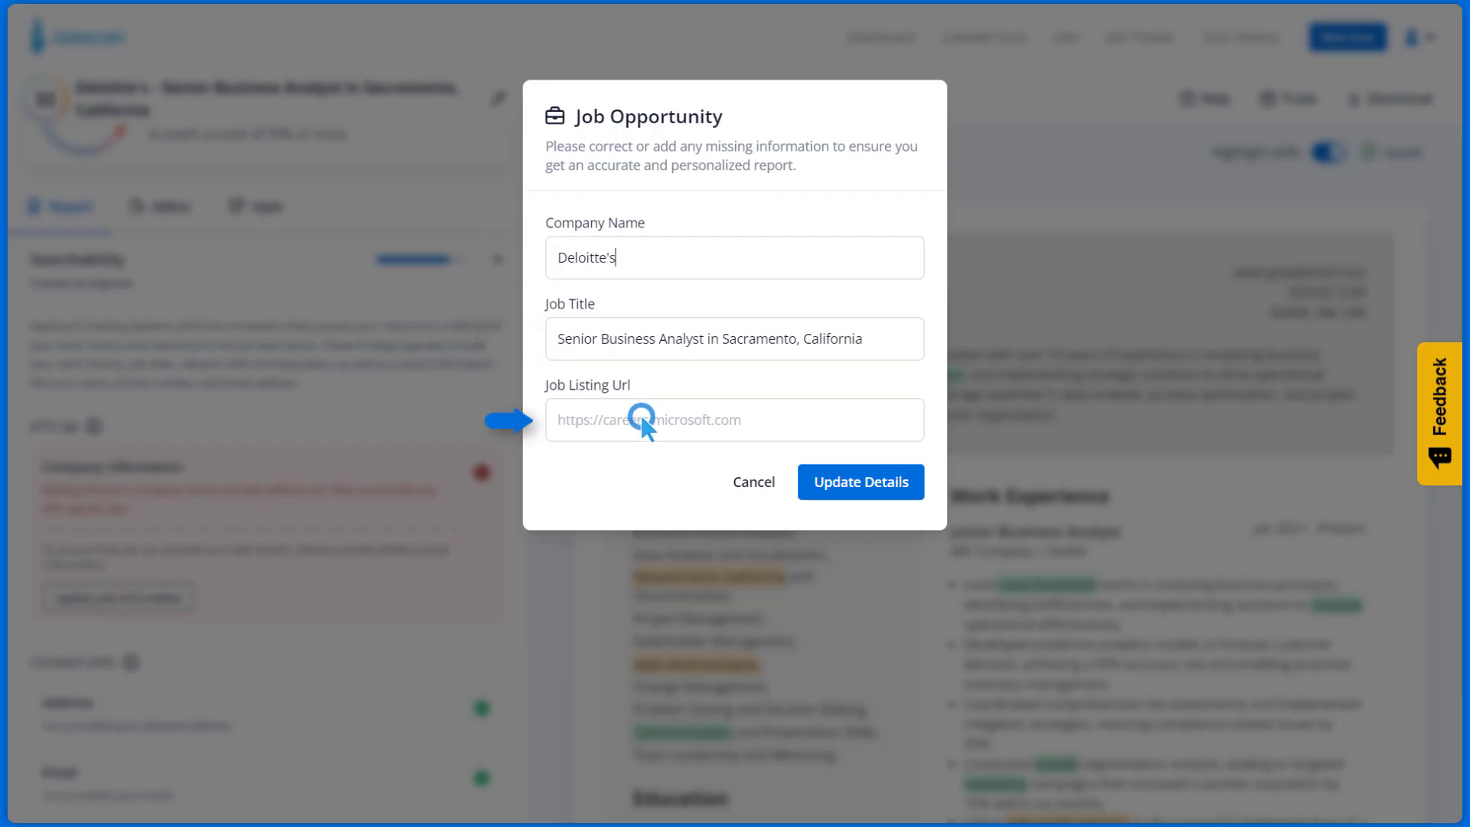
key(ctrl+v)
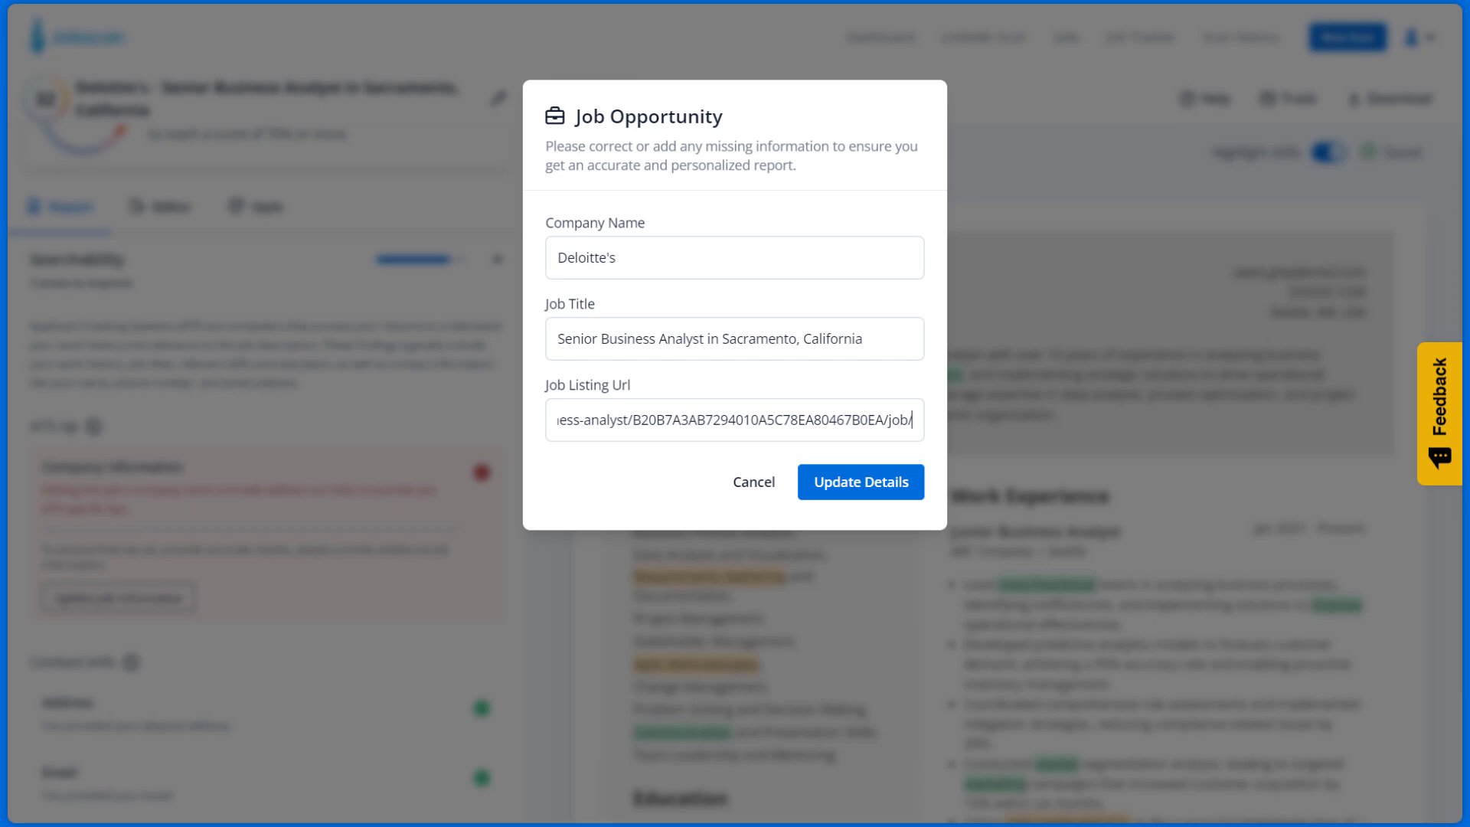
click(855, 483)
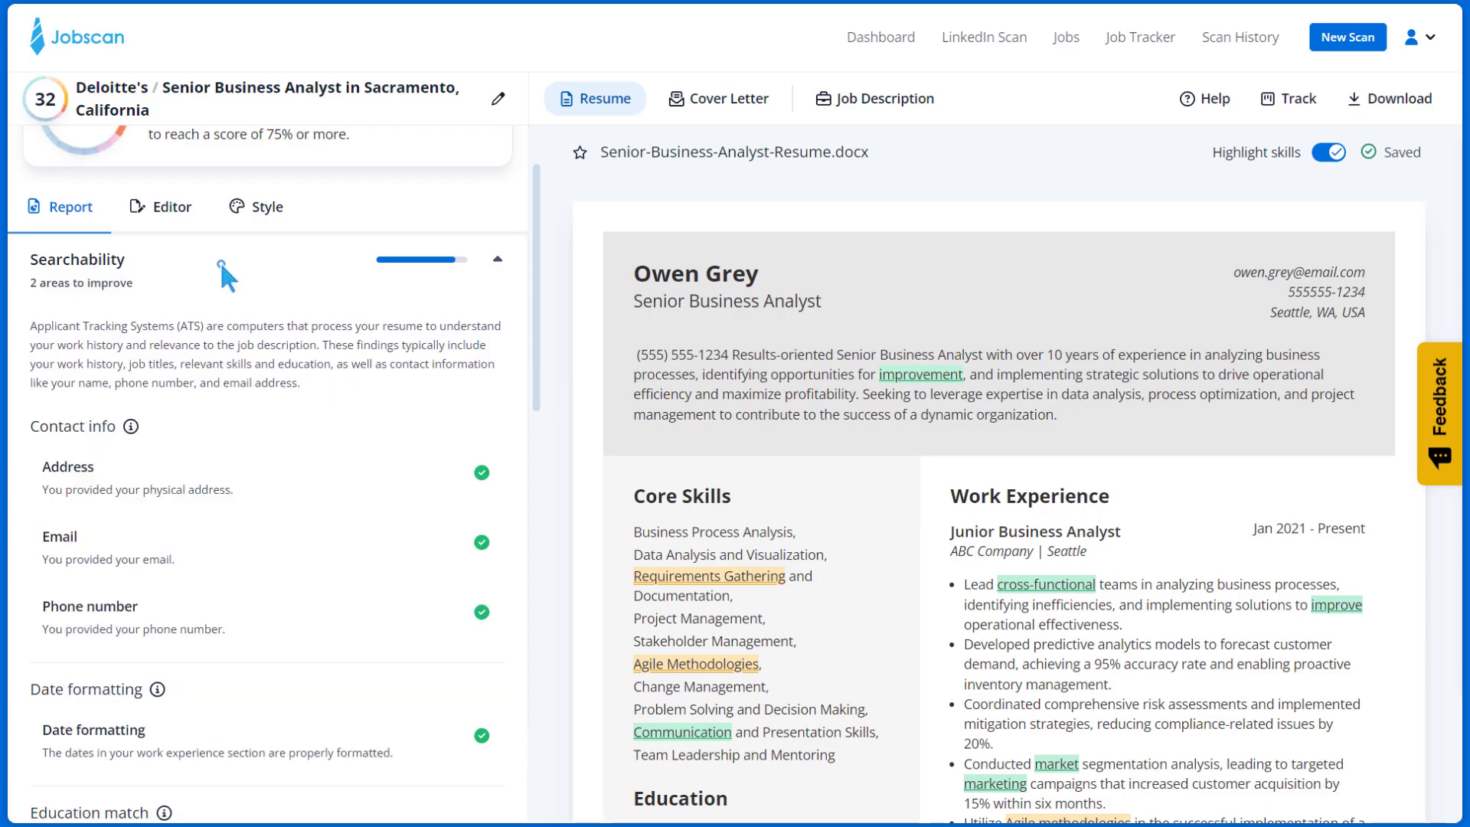
click(221, 265)
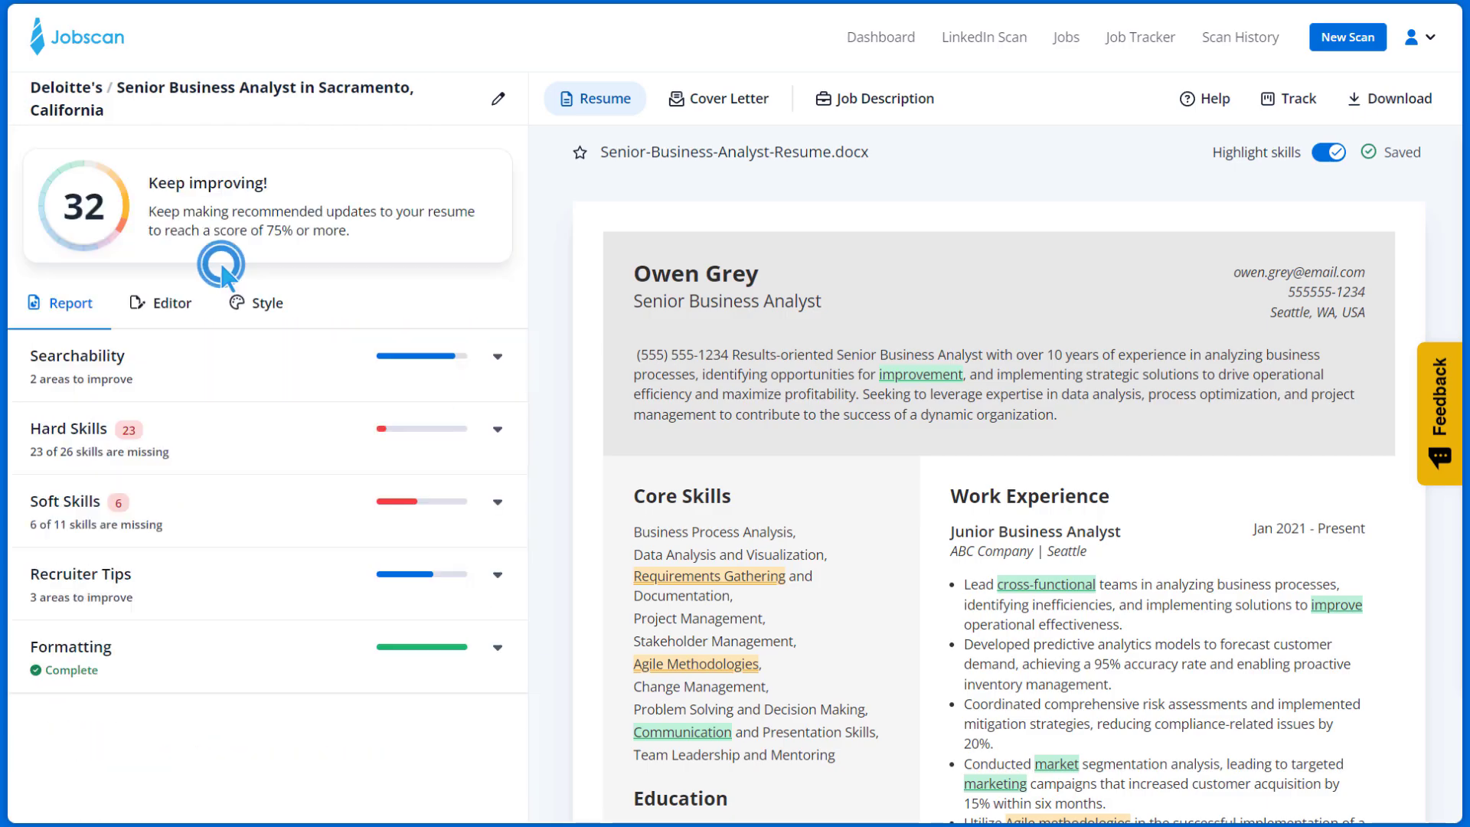
Add Brand Protection, Joint Application Design, Agile Development Environment and Best Practices to Core Skills.
click(197, 431)
scroll(268, 535, down, 3)
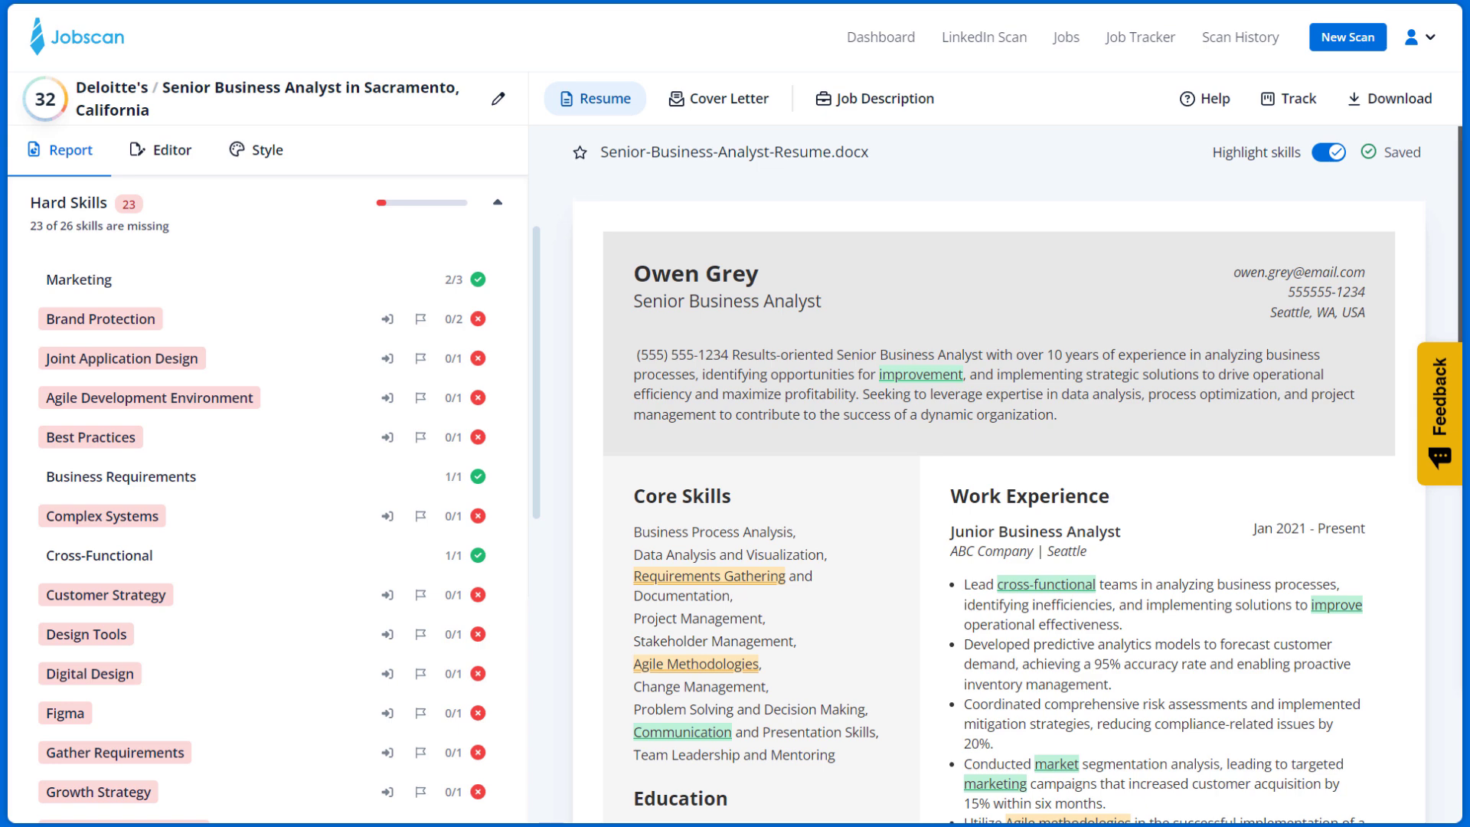
scroll(996, 498, down, 3)
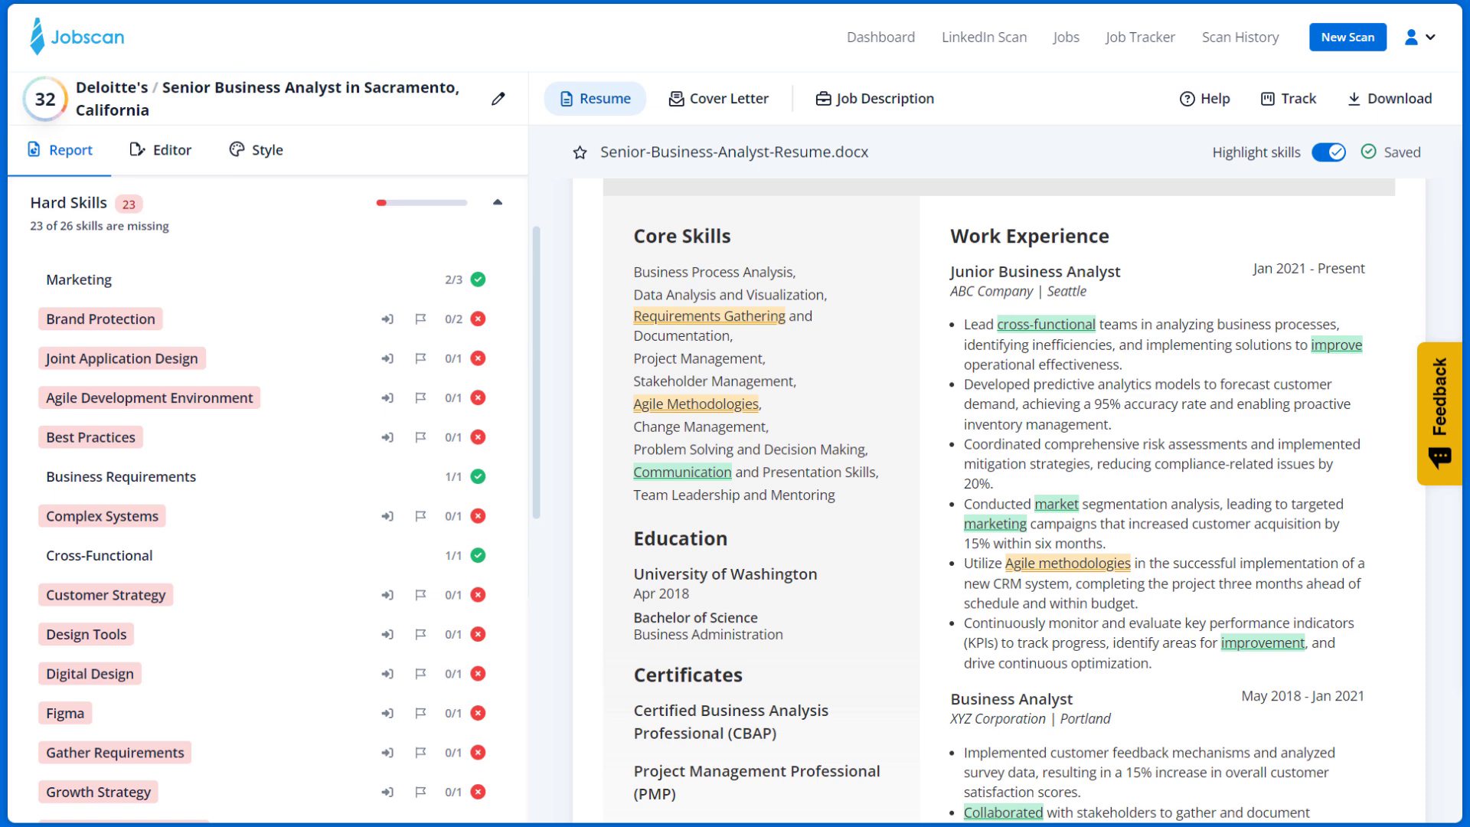
click(388, 318)
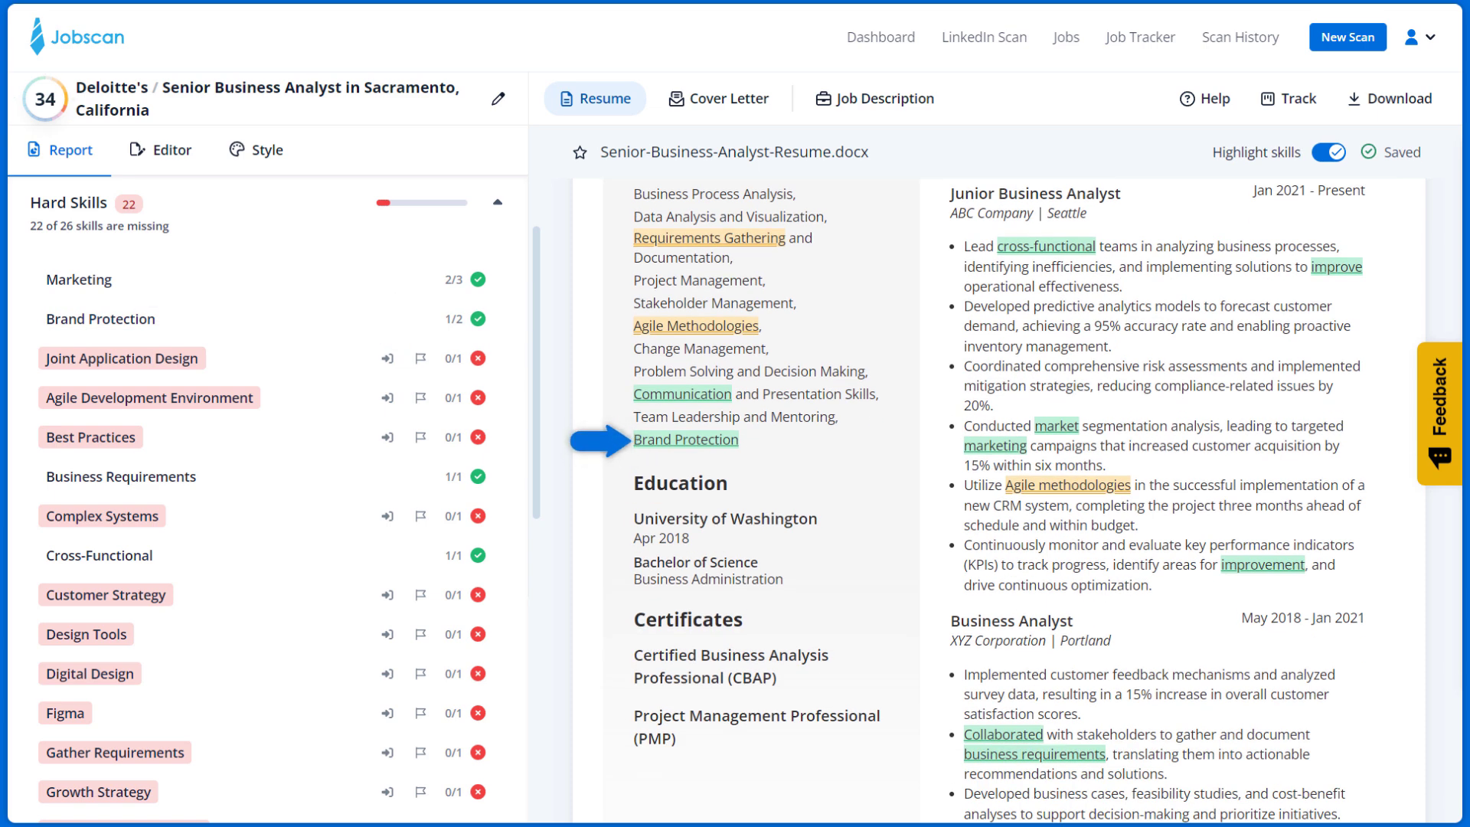
click(387, 358)
click(388, 398)
click(387, 436)
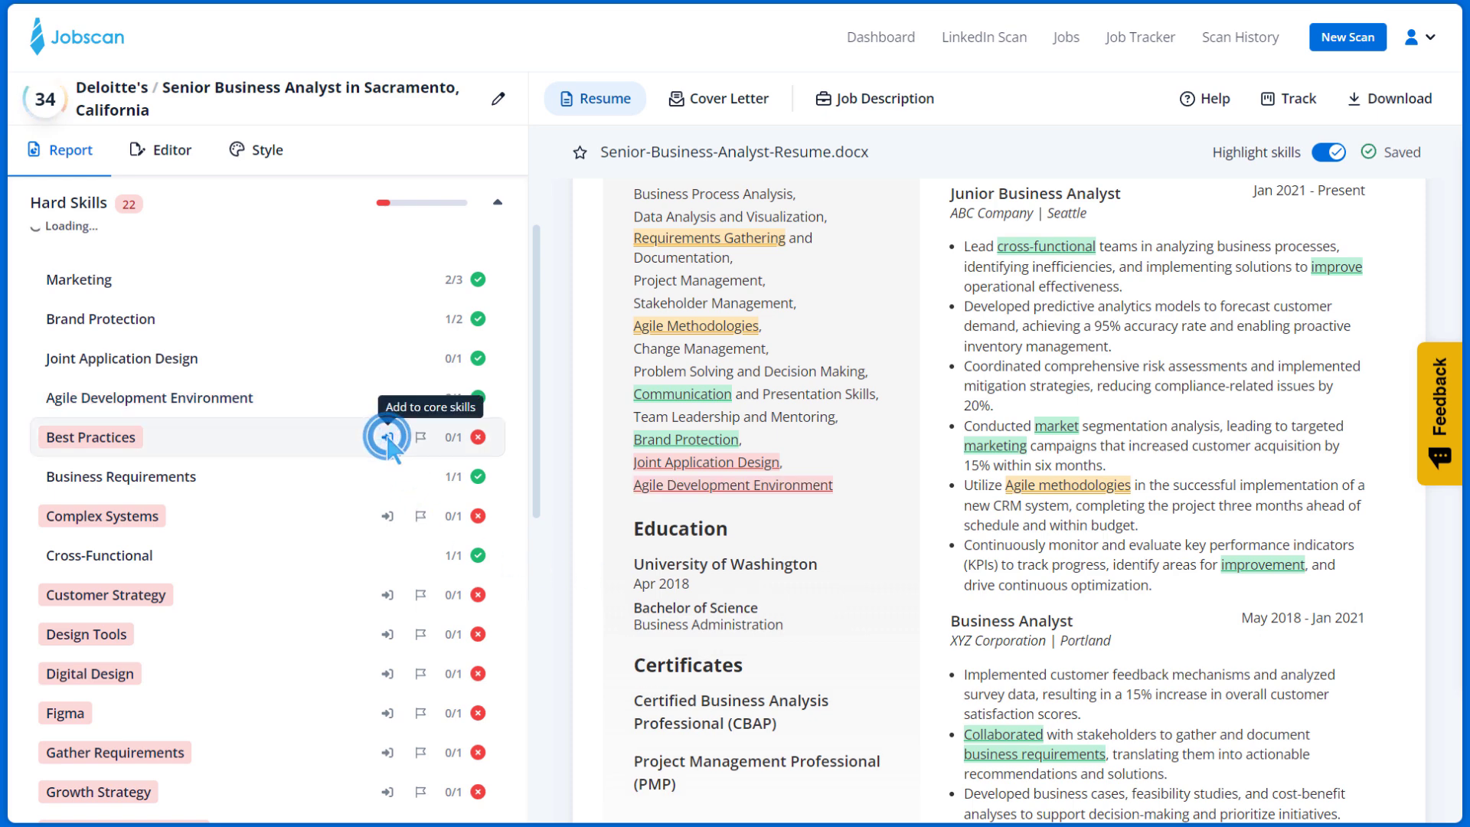
Add a Complex Systems bullet under Junior Business Analyst and paste remaining skills into Core Skills.
click(1160, 580)
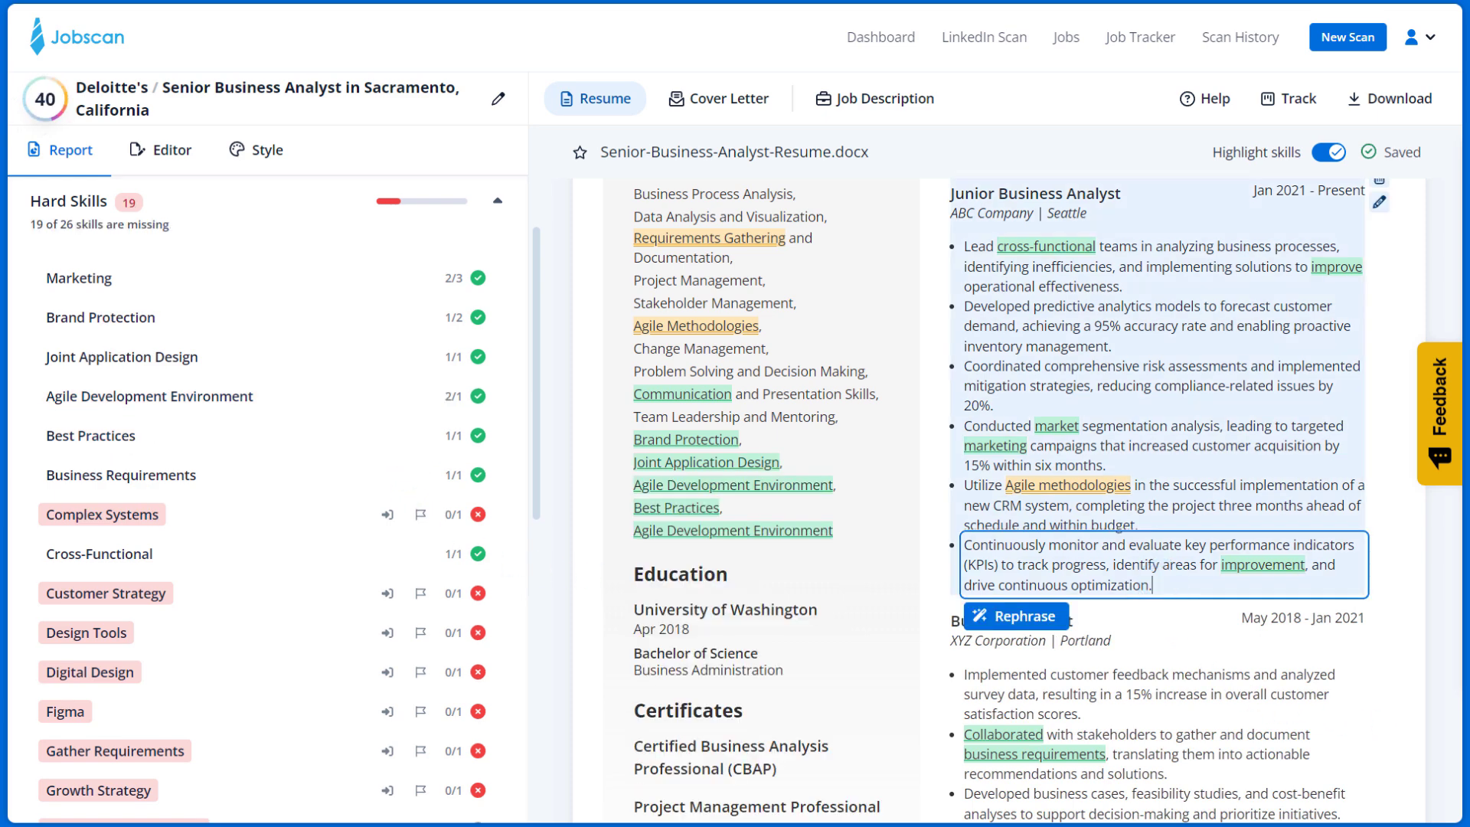
key(Return)
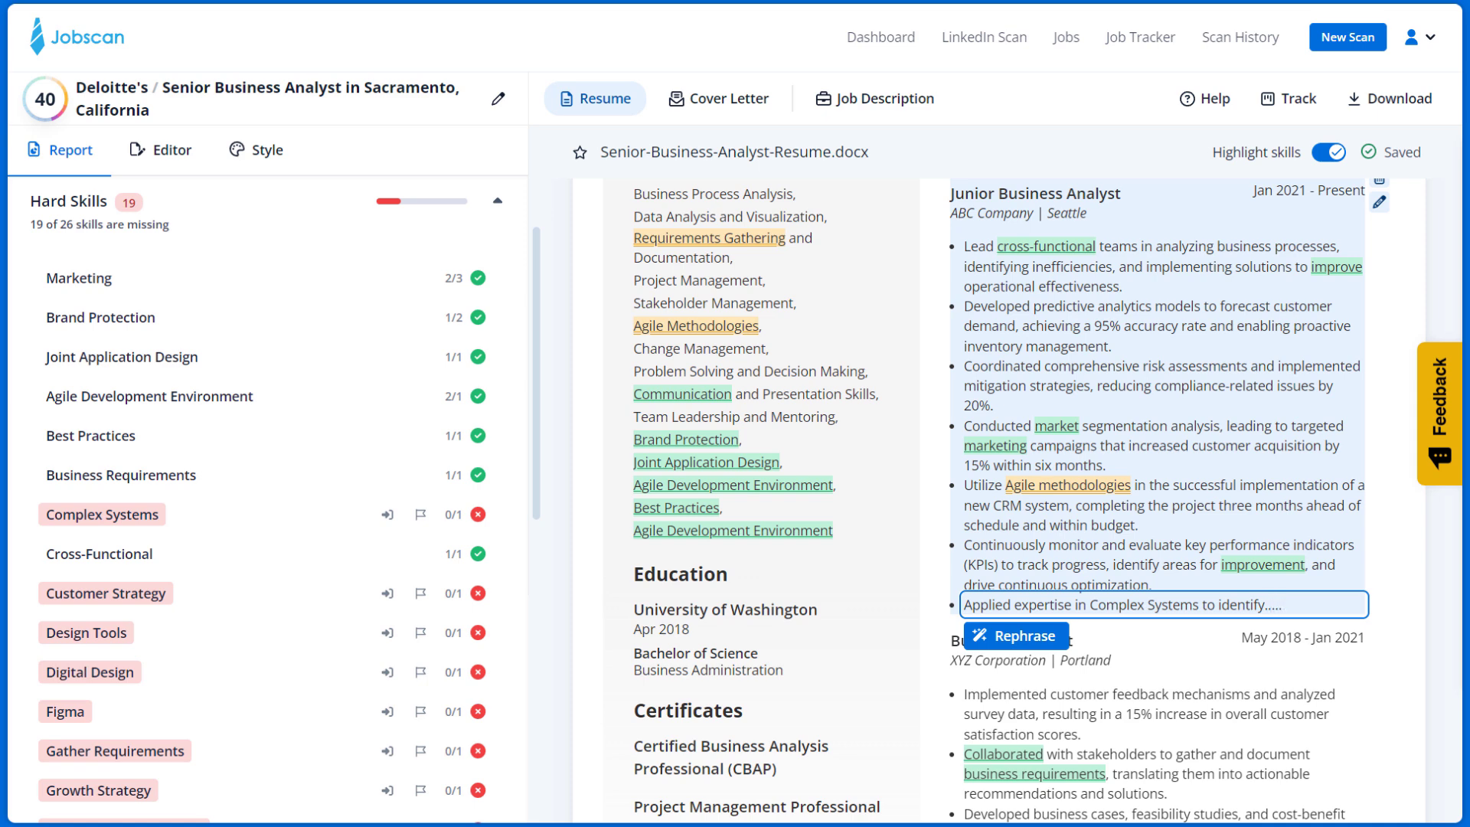
click(136, 515)
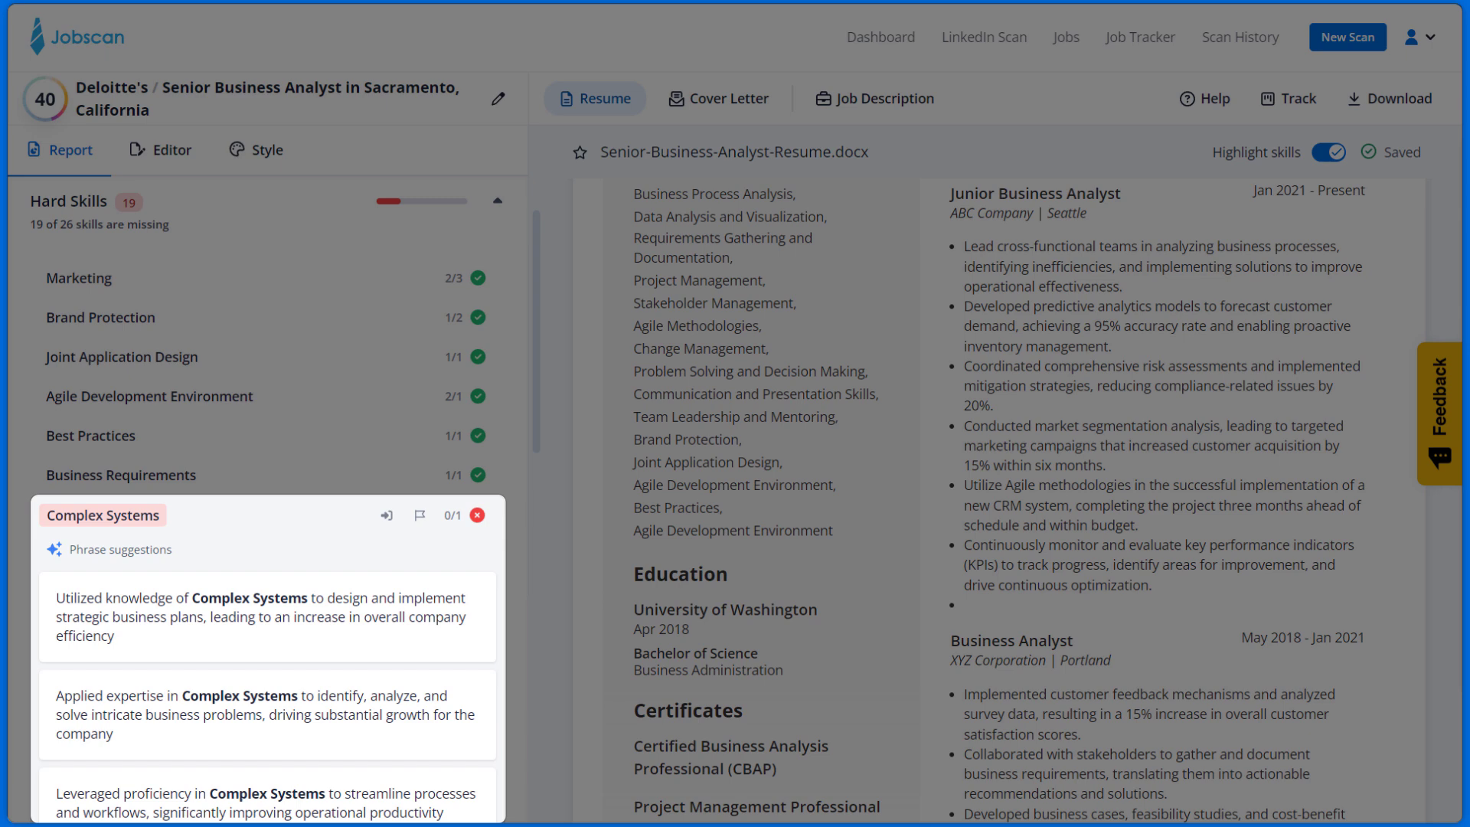
click(222, 613)
click(993, 614)
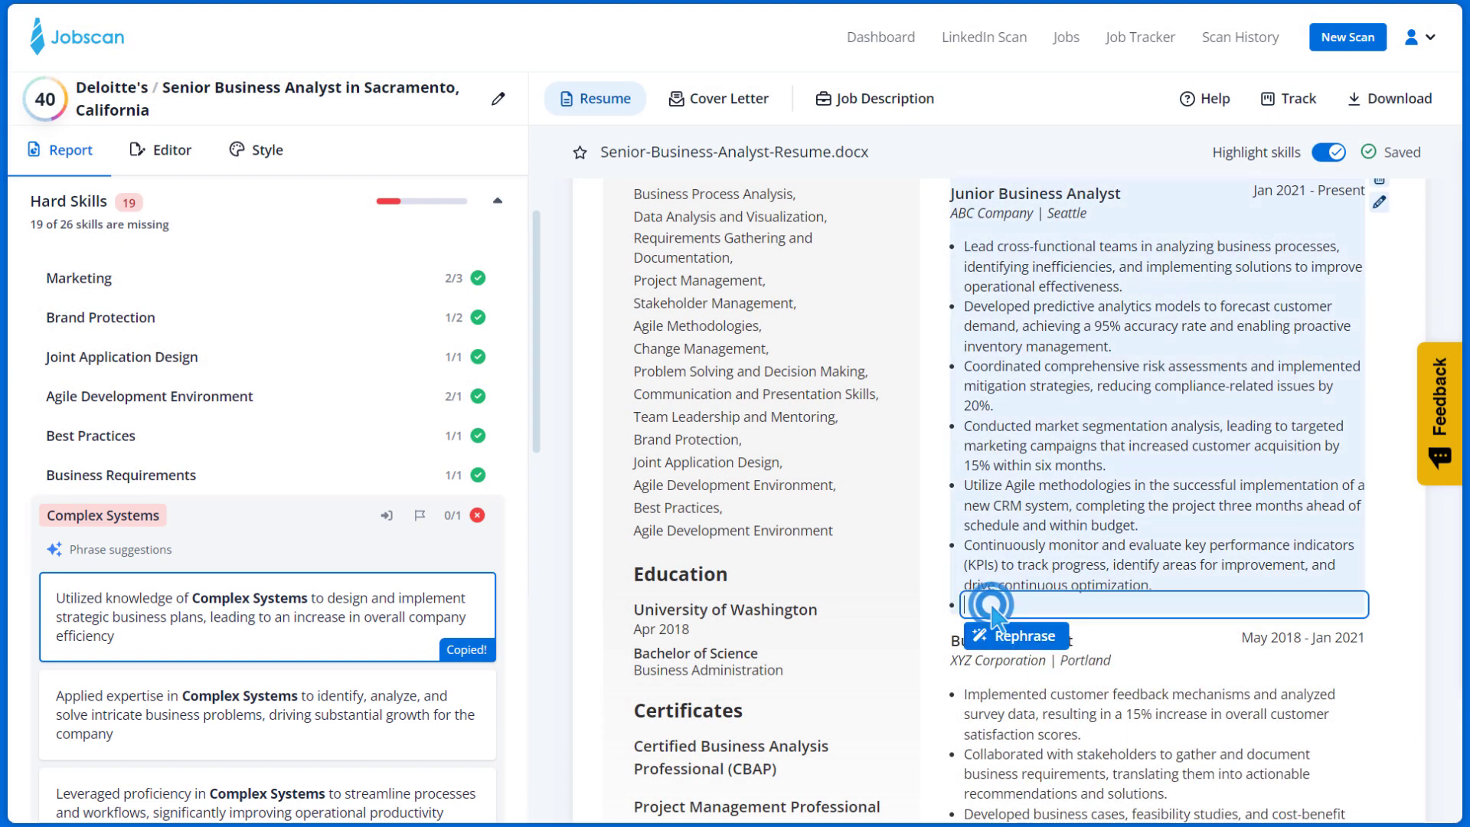
key(ctrl+v)
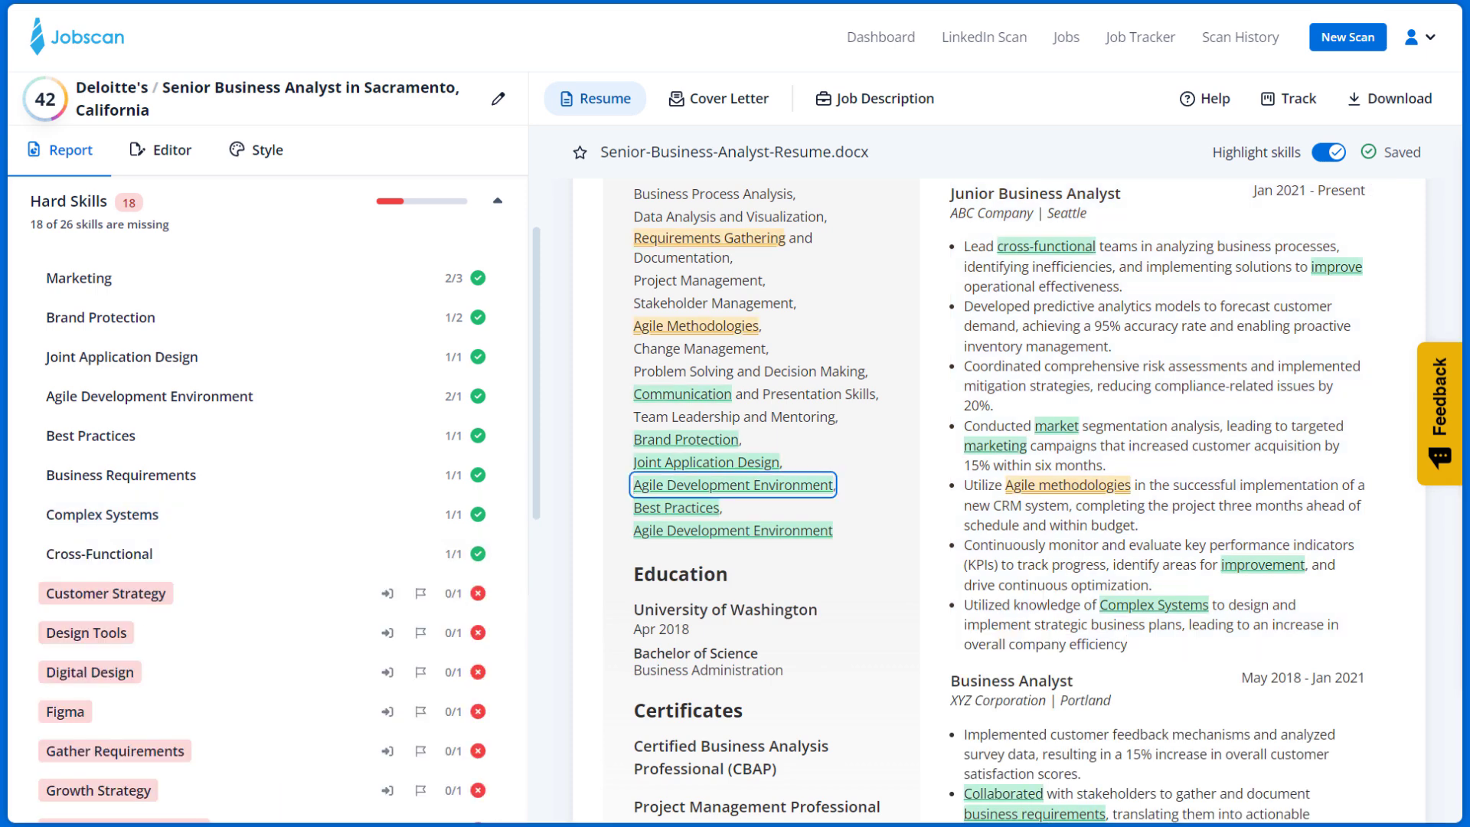
key(ctrl+v)
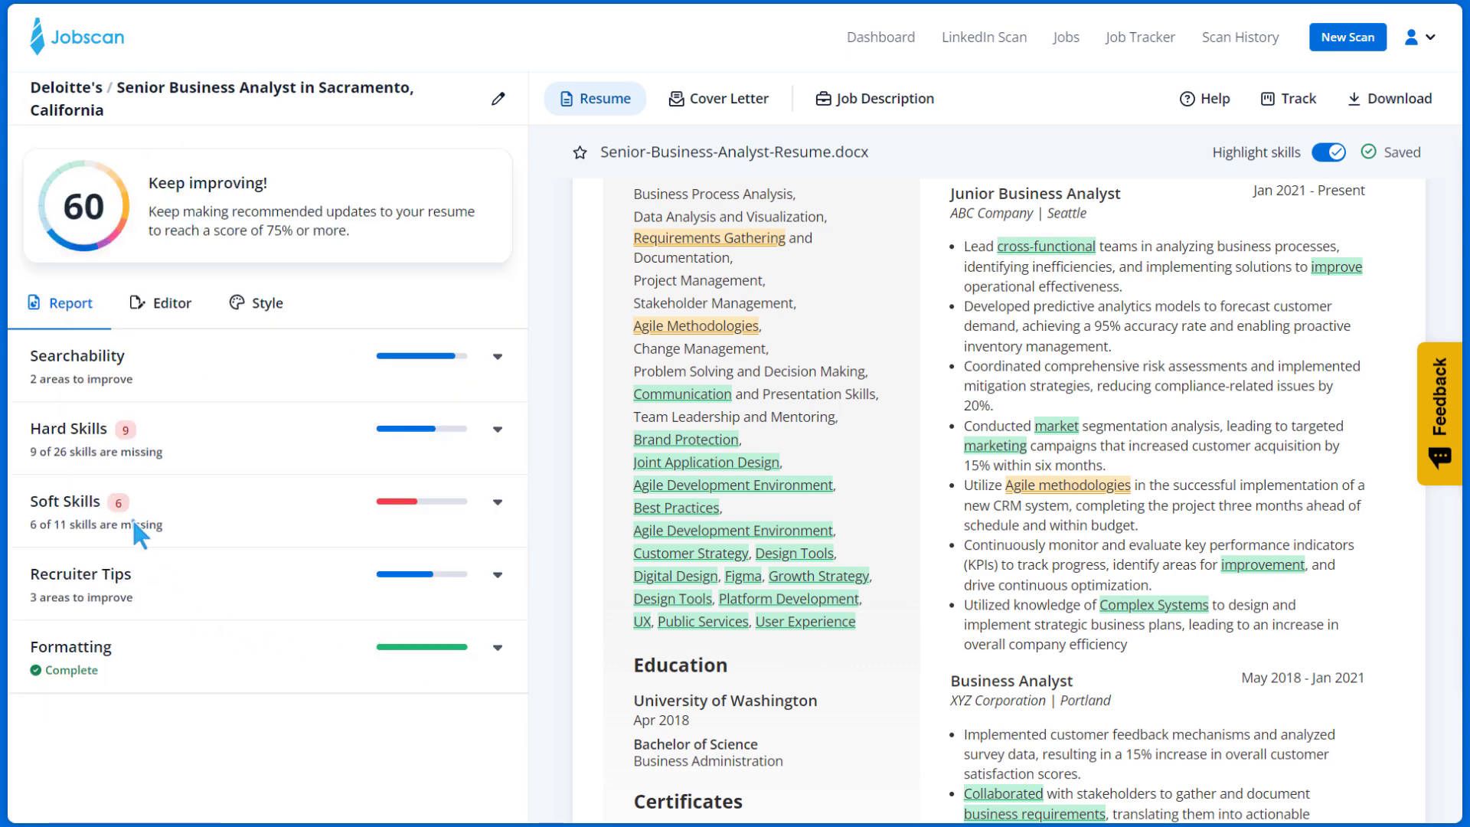
Add the Organizational soft skill to Core Skills, then collapse Soft Skills and expand Recruiter Tips.
click(131, 508)
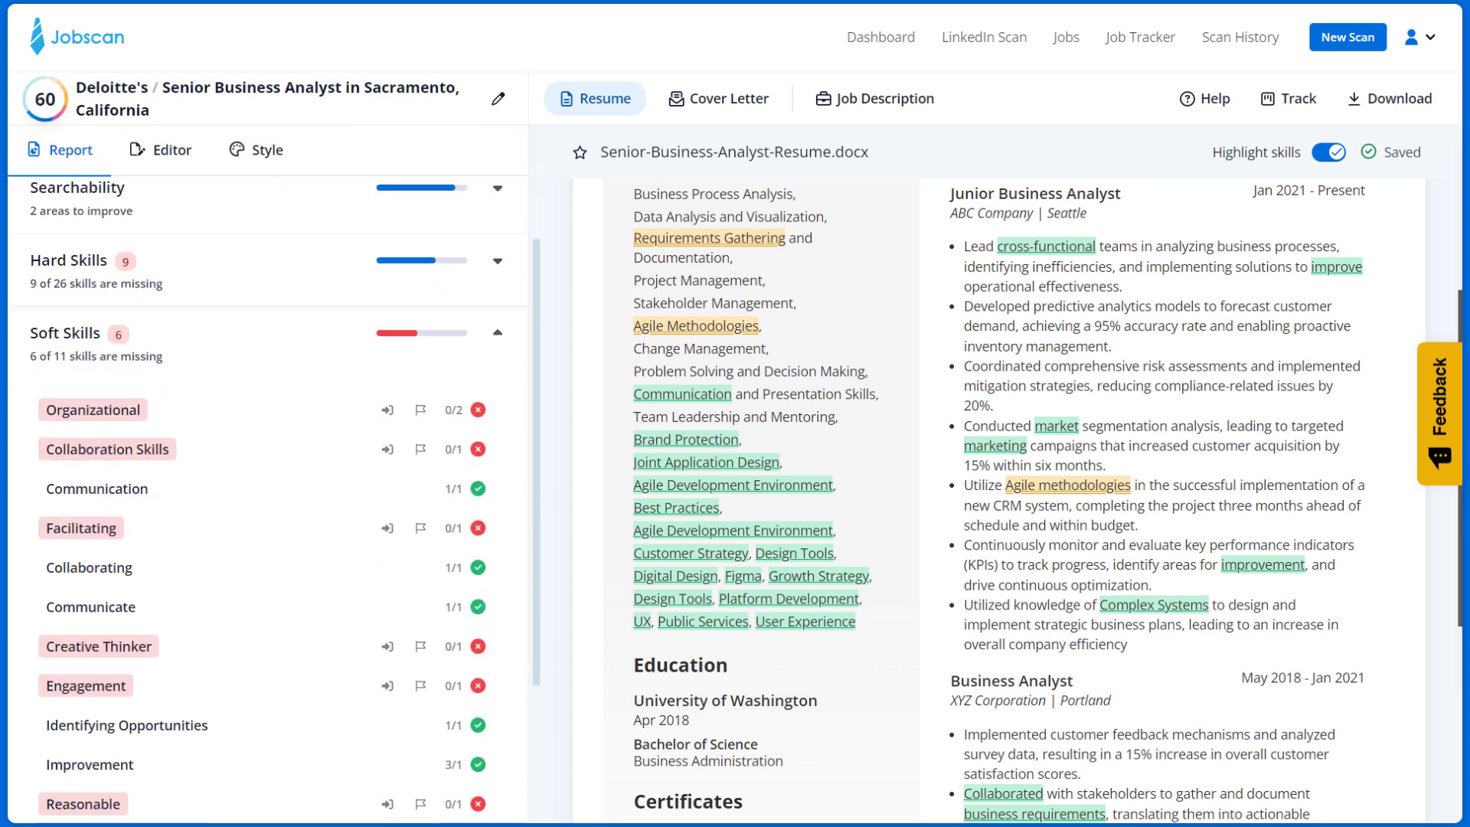
click(388, 289)
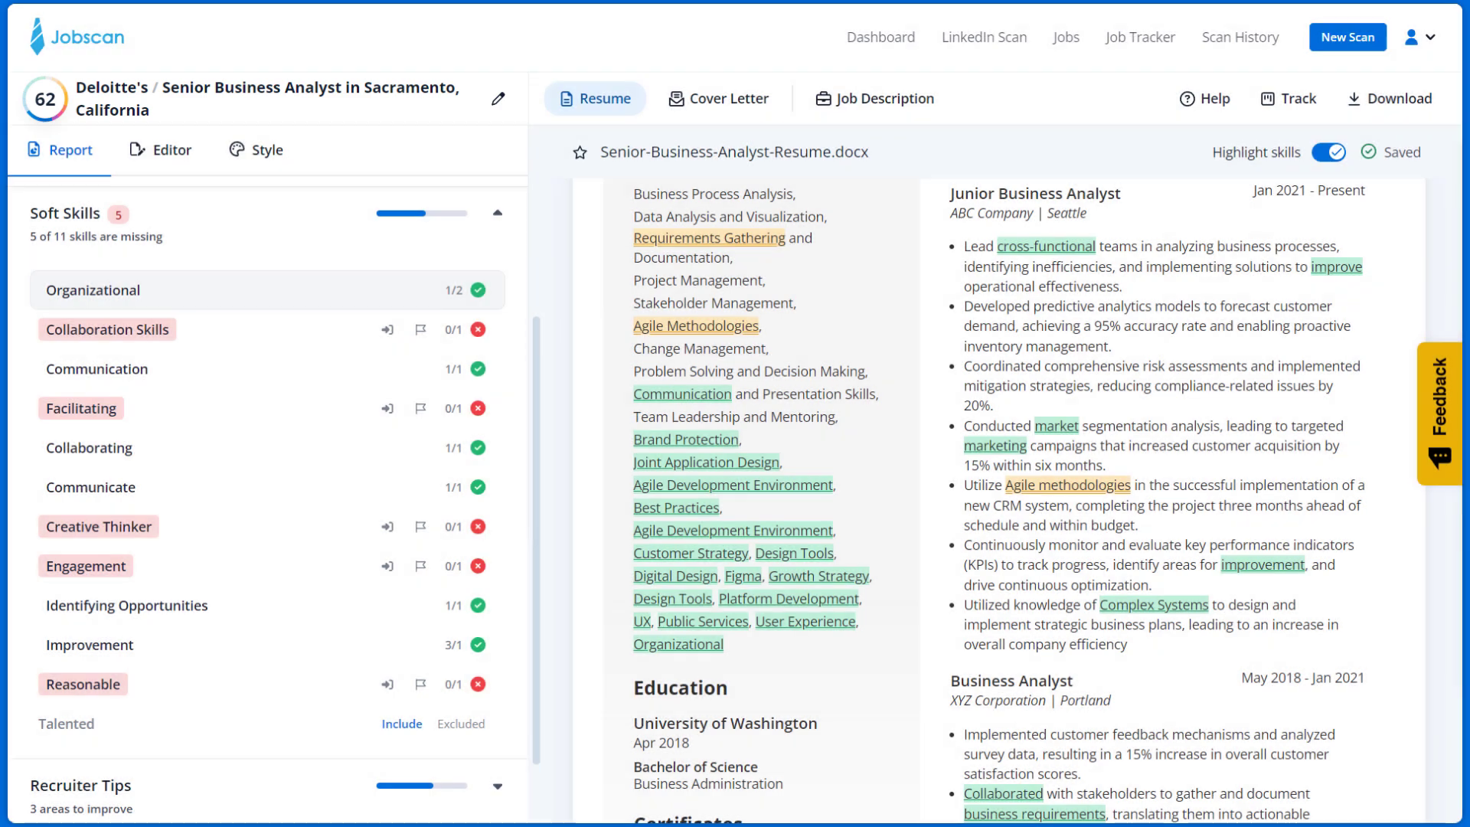
click(204, 215)
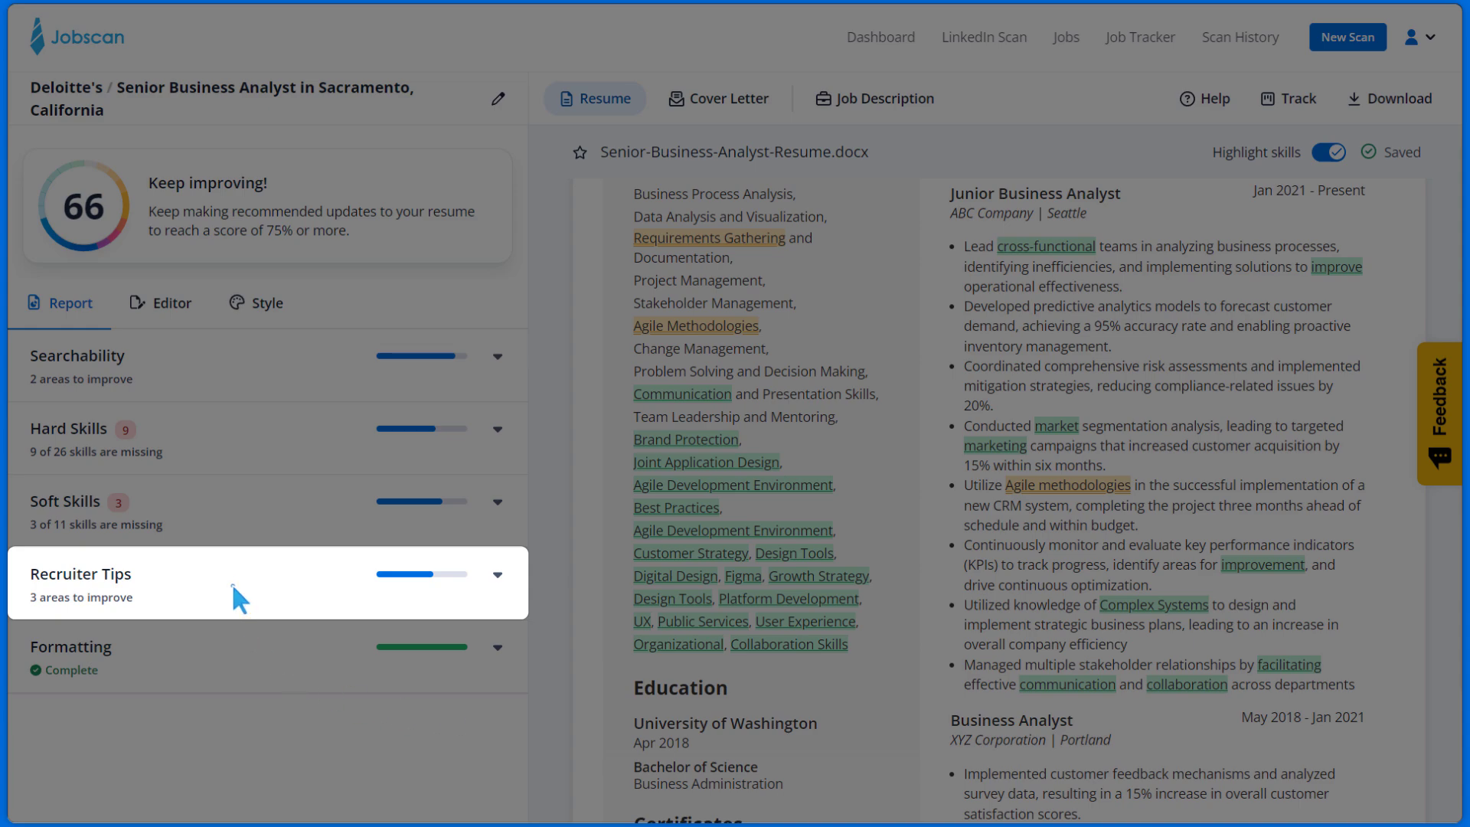
click(232, 582)
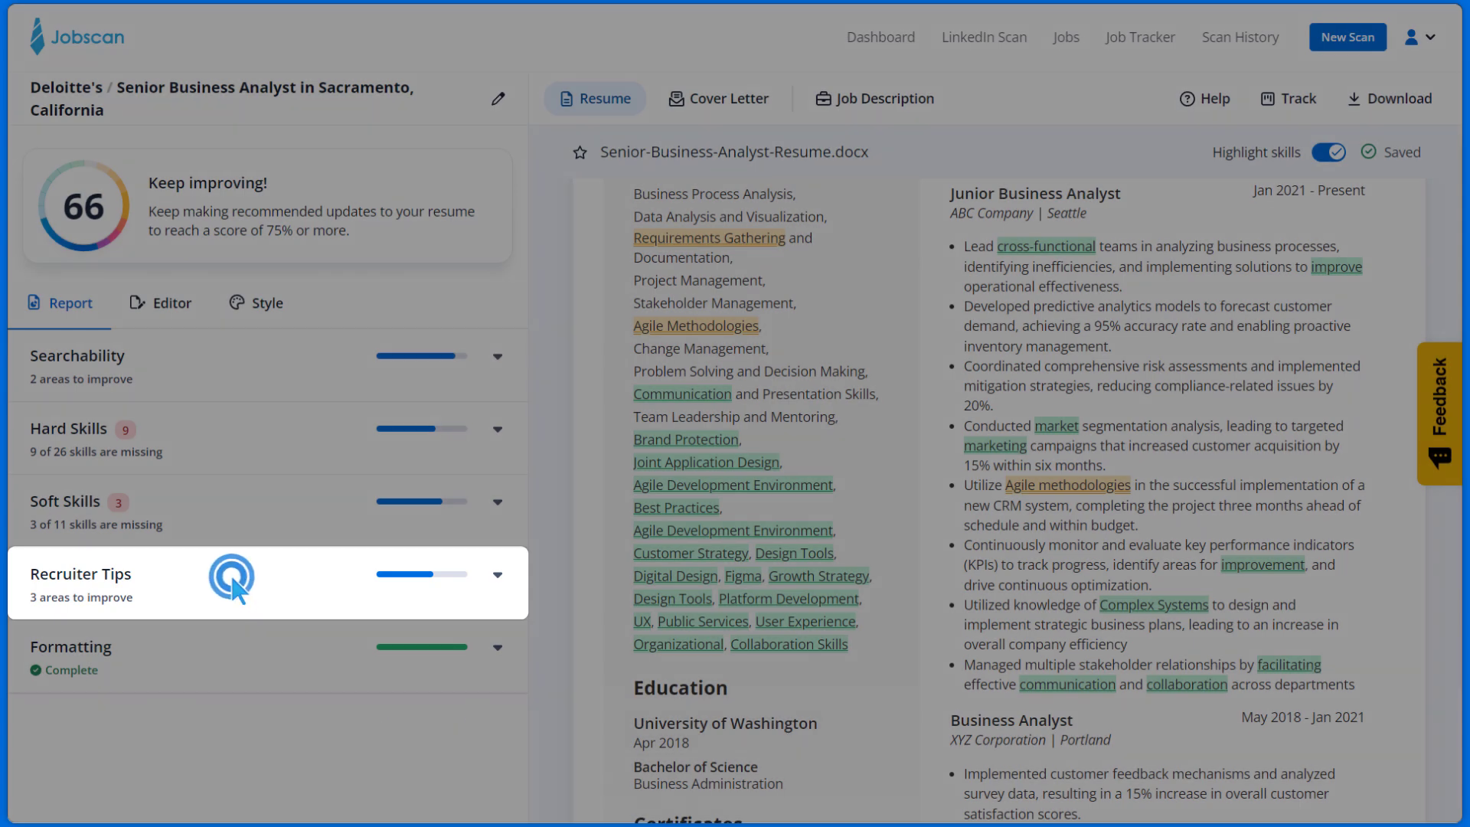
Rephrase the overlong summary paragraph into a shorter version and accept it.
scroll(268, 498, down, 2)
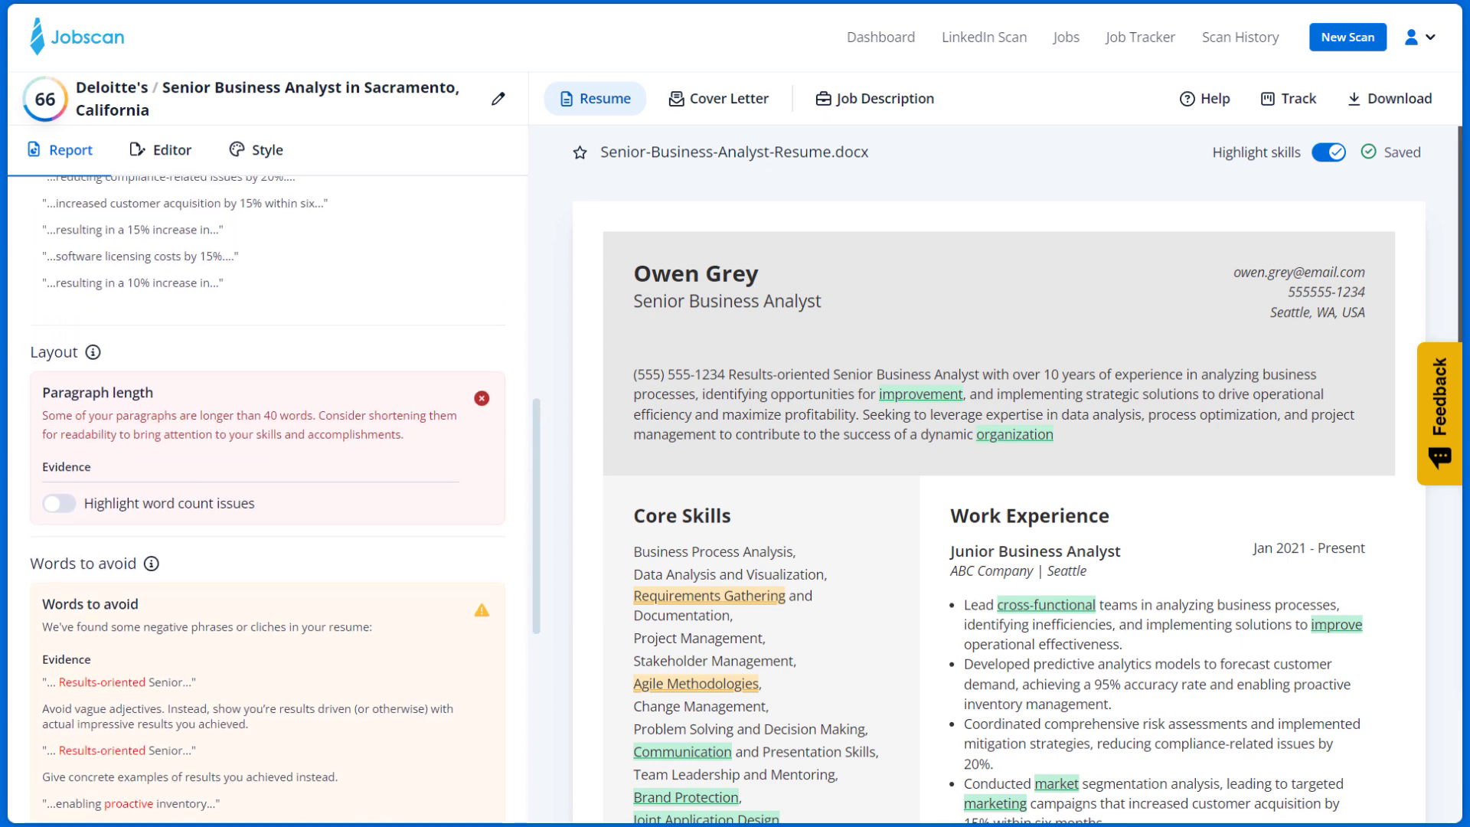
click(60, 603)
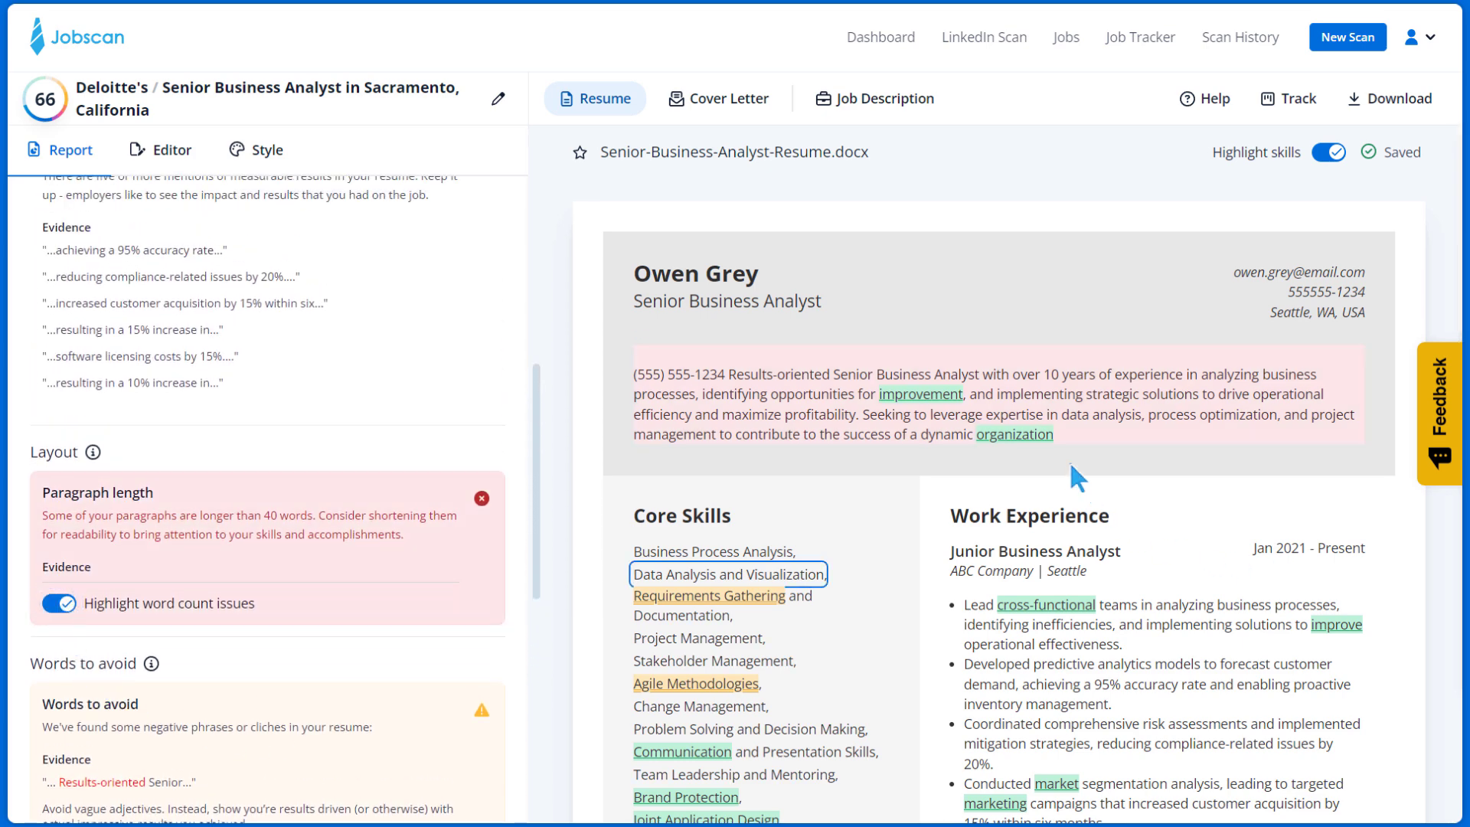
click(1057, 434)
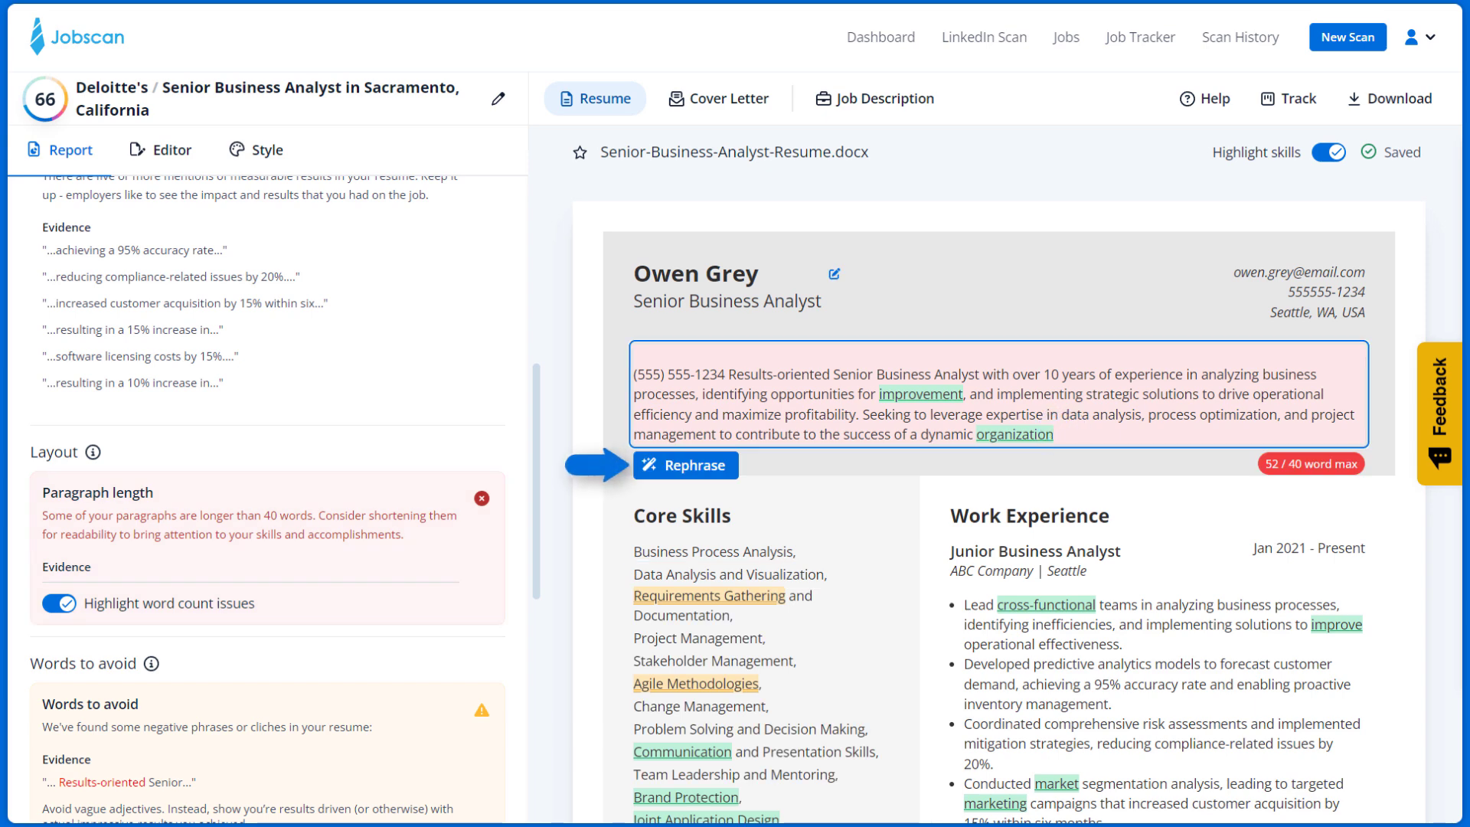
click(686, 464)
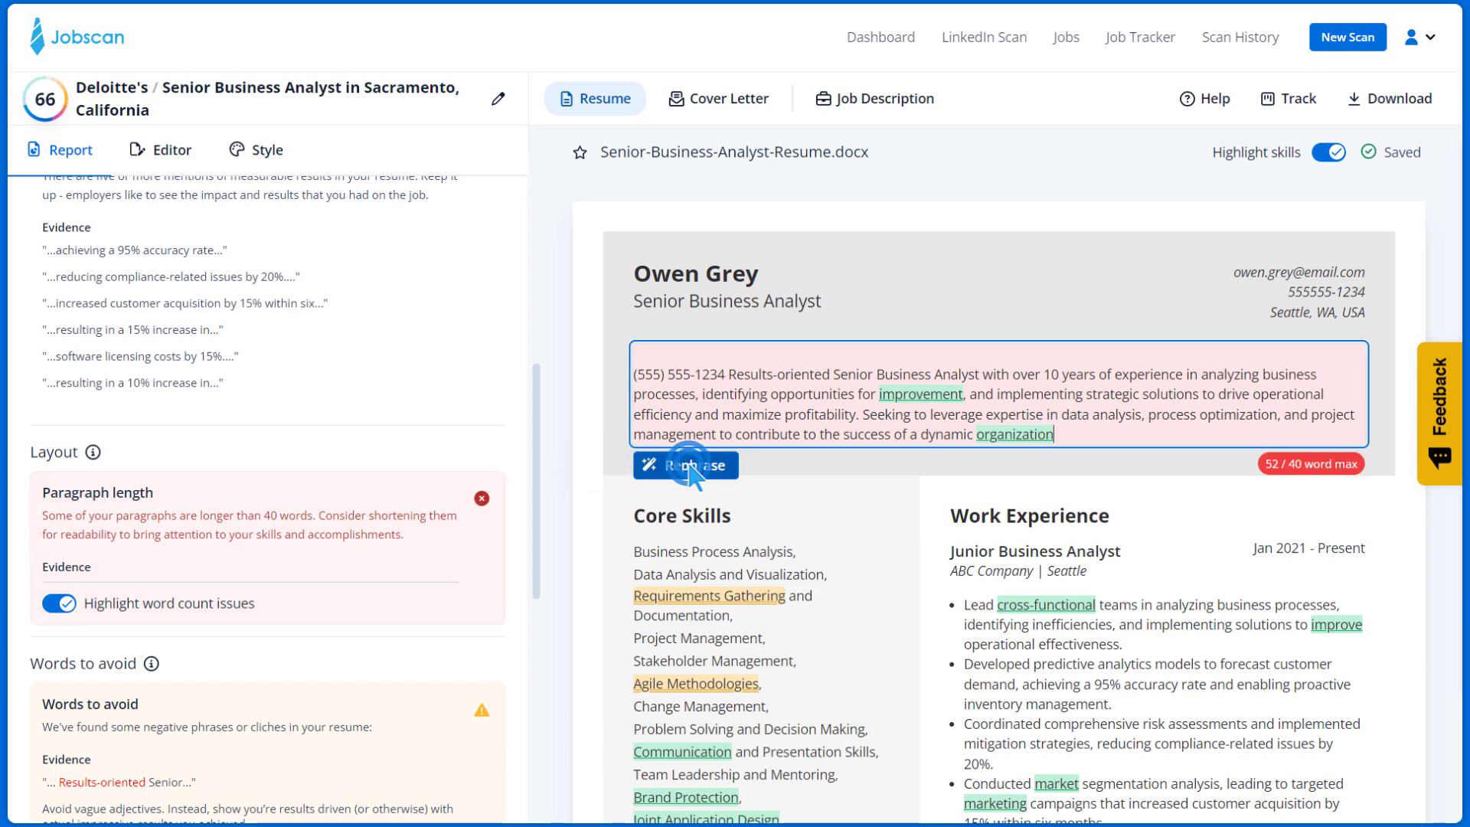
click(679, 704)
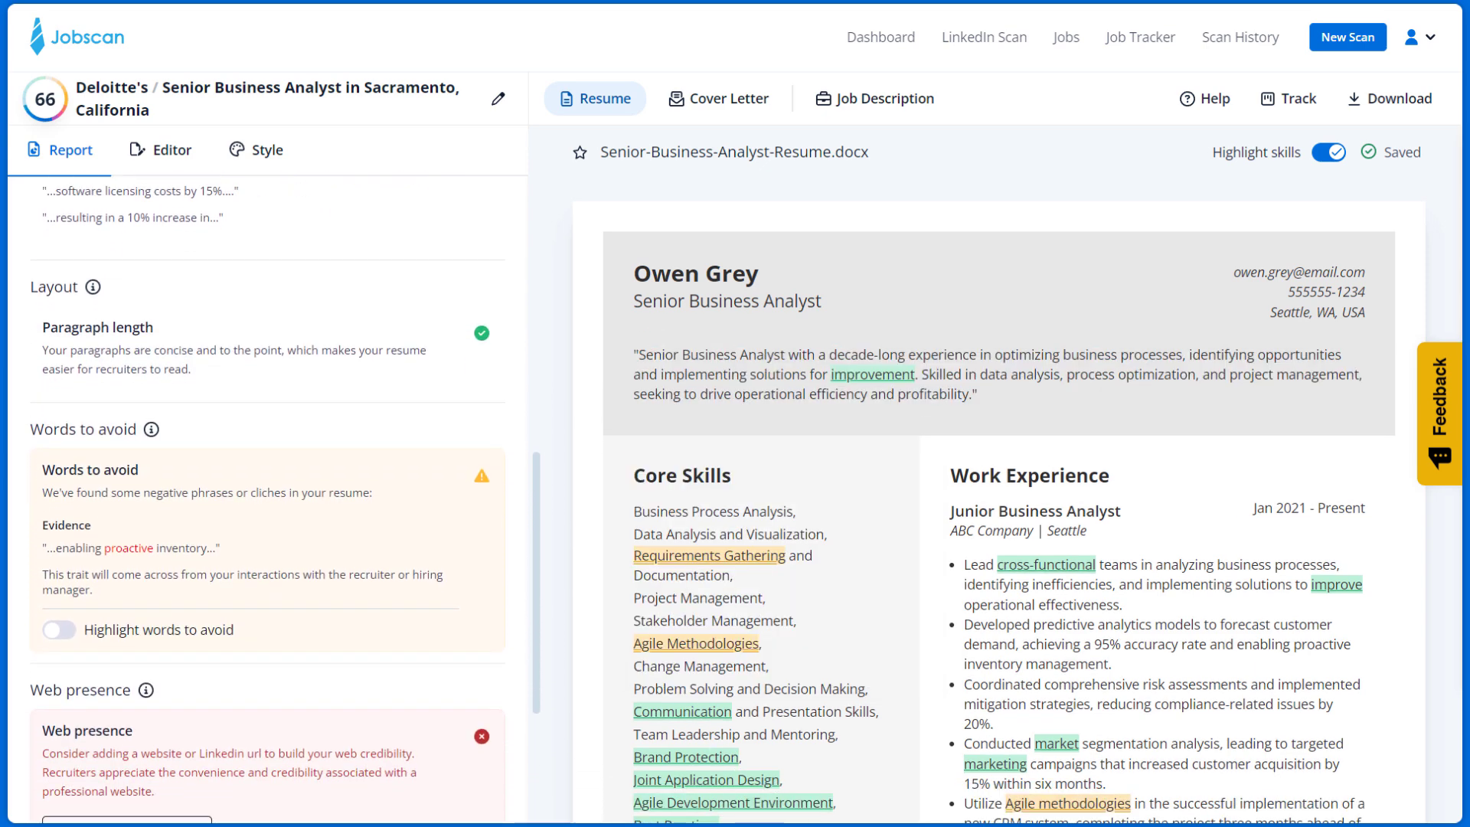
Rephrase the predictive analytics bullet to remove the flagged word 'proactive'.
click(52, 623)
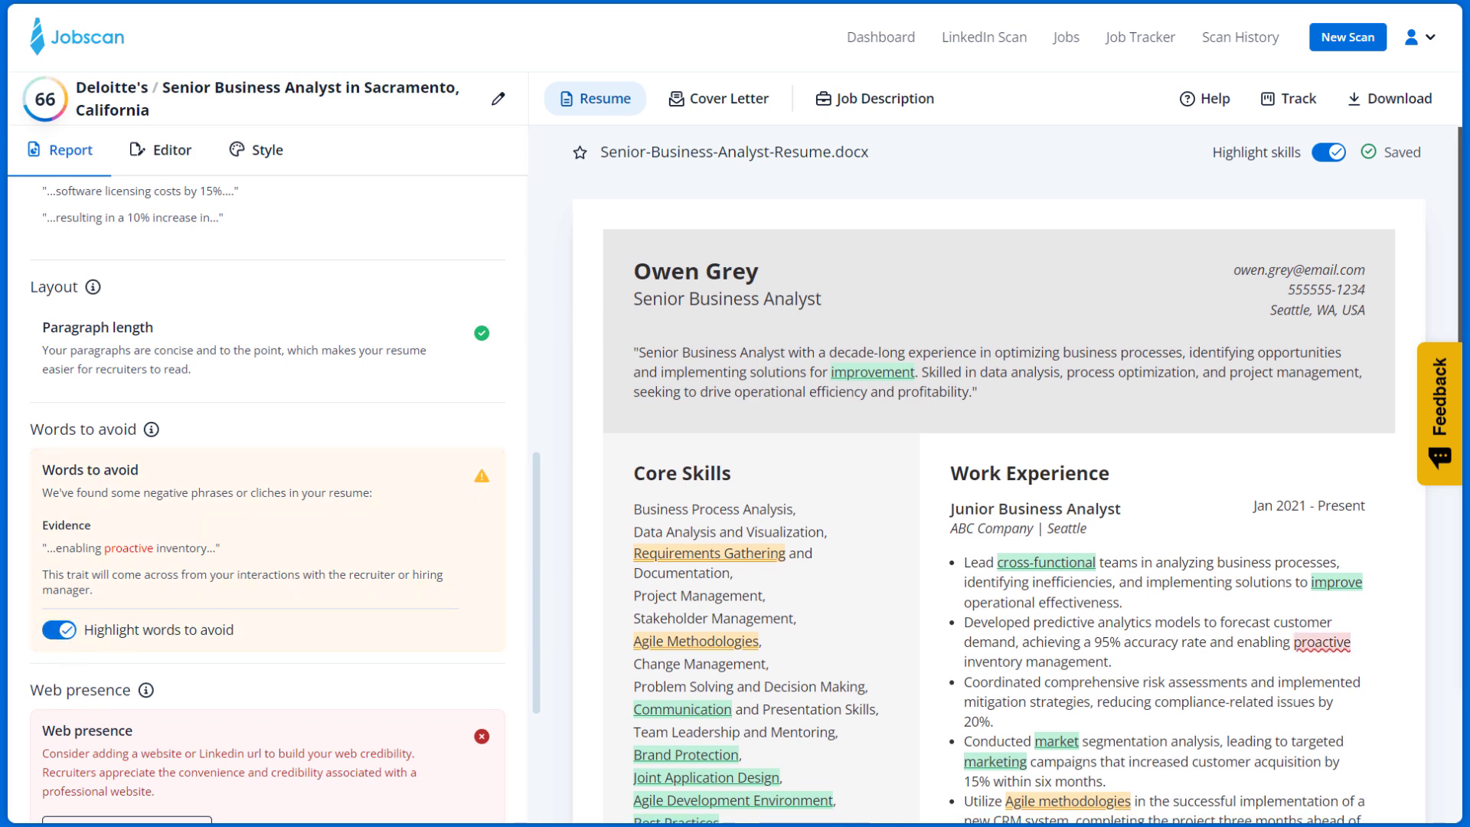
scroll(1348, 530, down, 2)
click(1325, 477)
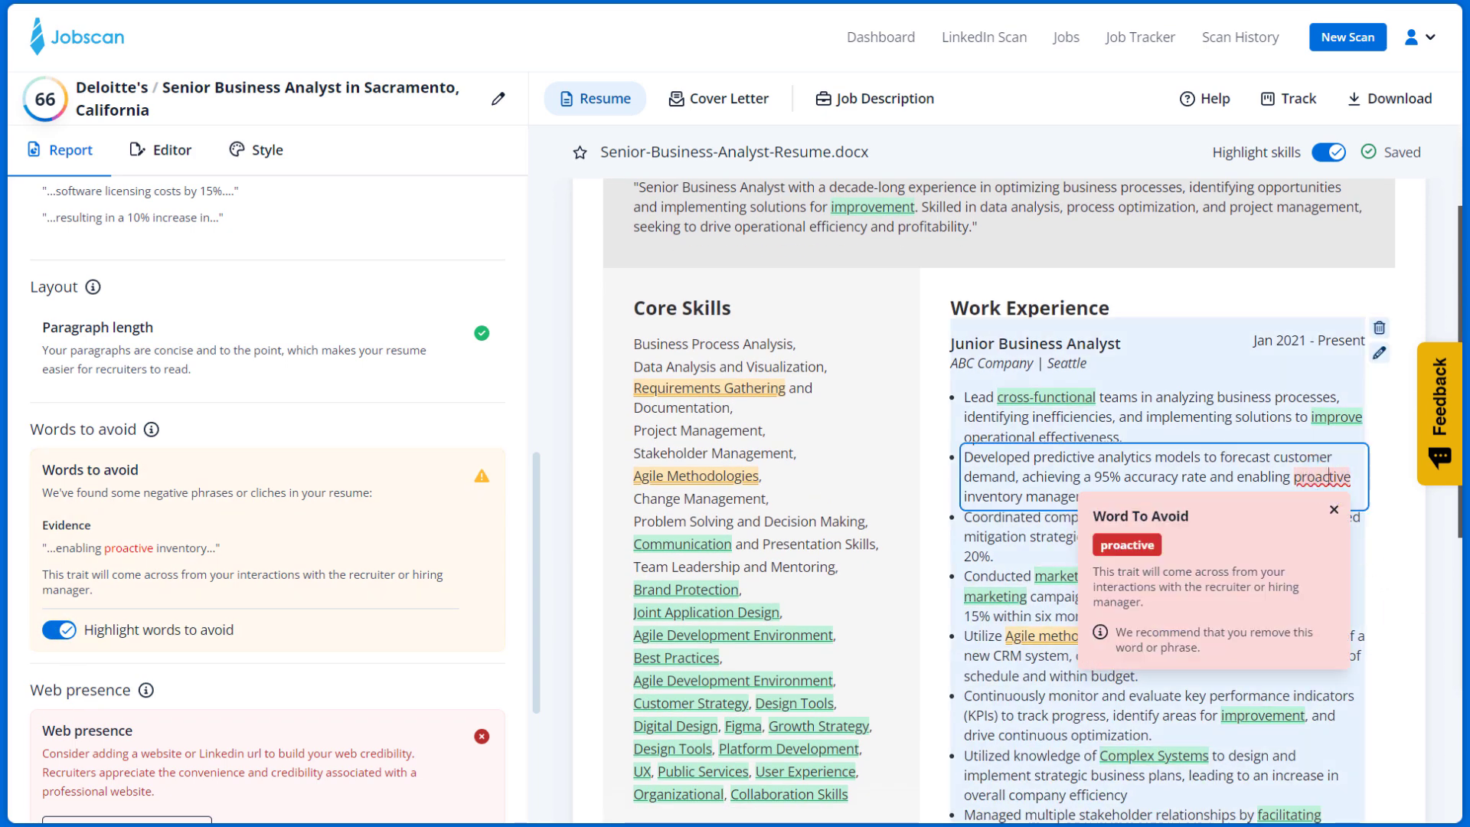
click(1018, 530)
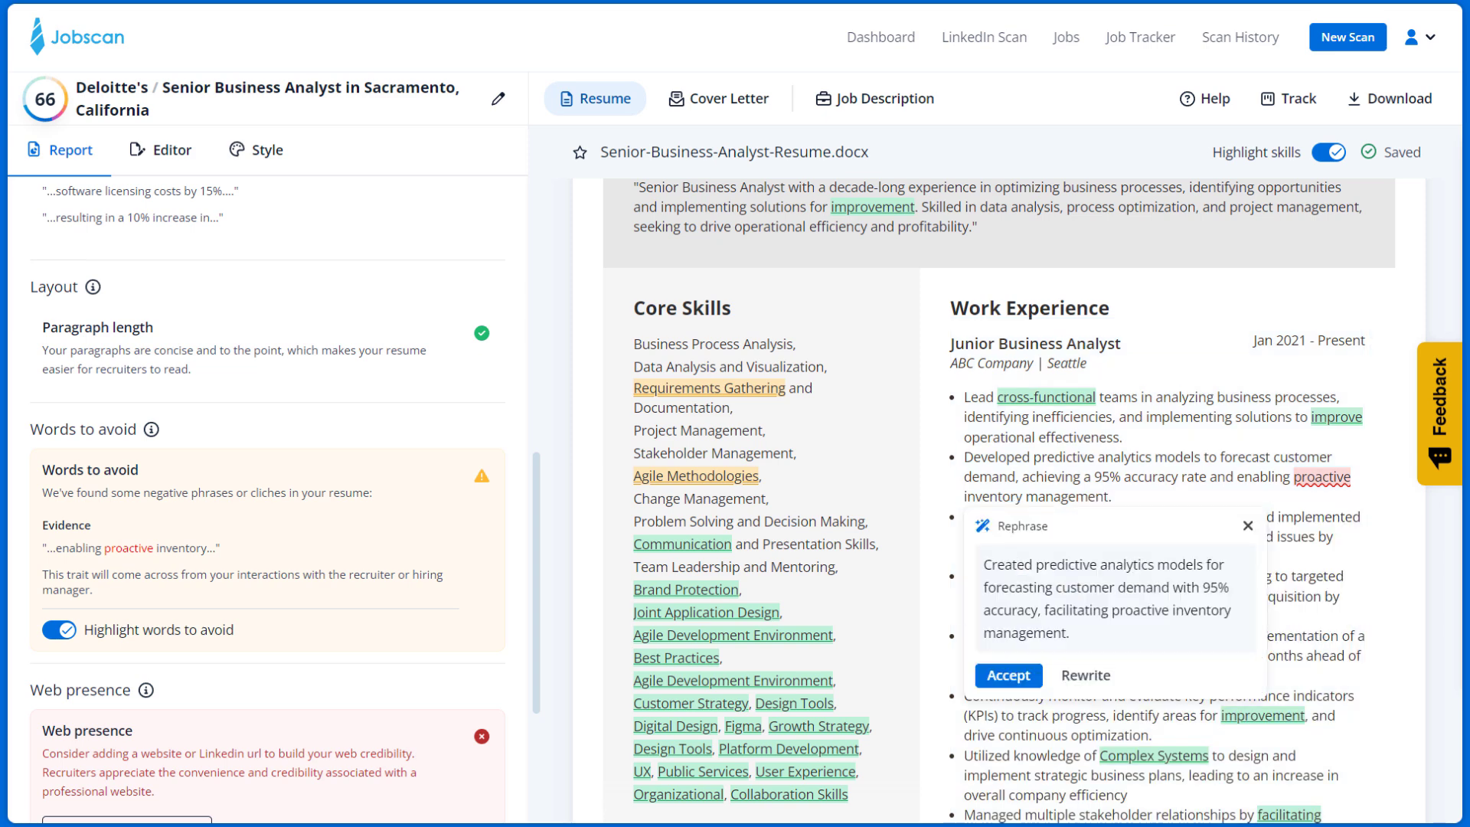
click(1008, 676)
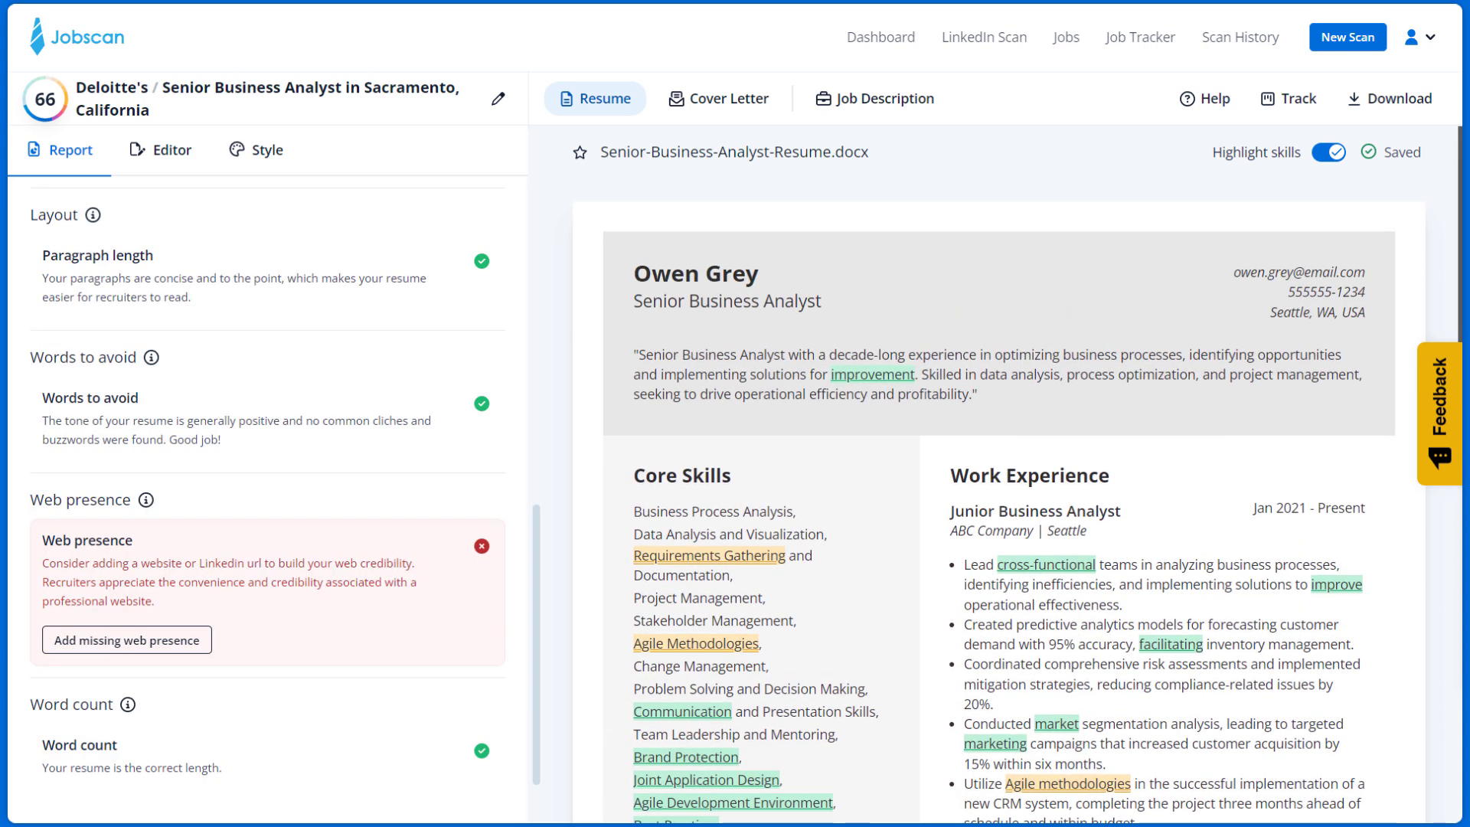
Delete the old summary and generate a new AI summary from Profile Info.
triple_click(928, 379)
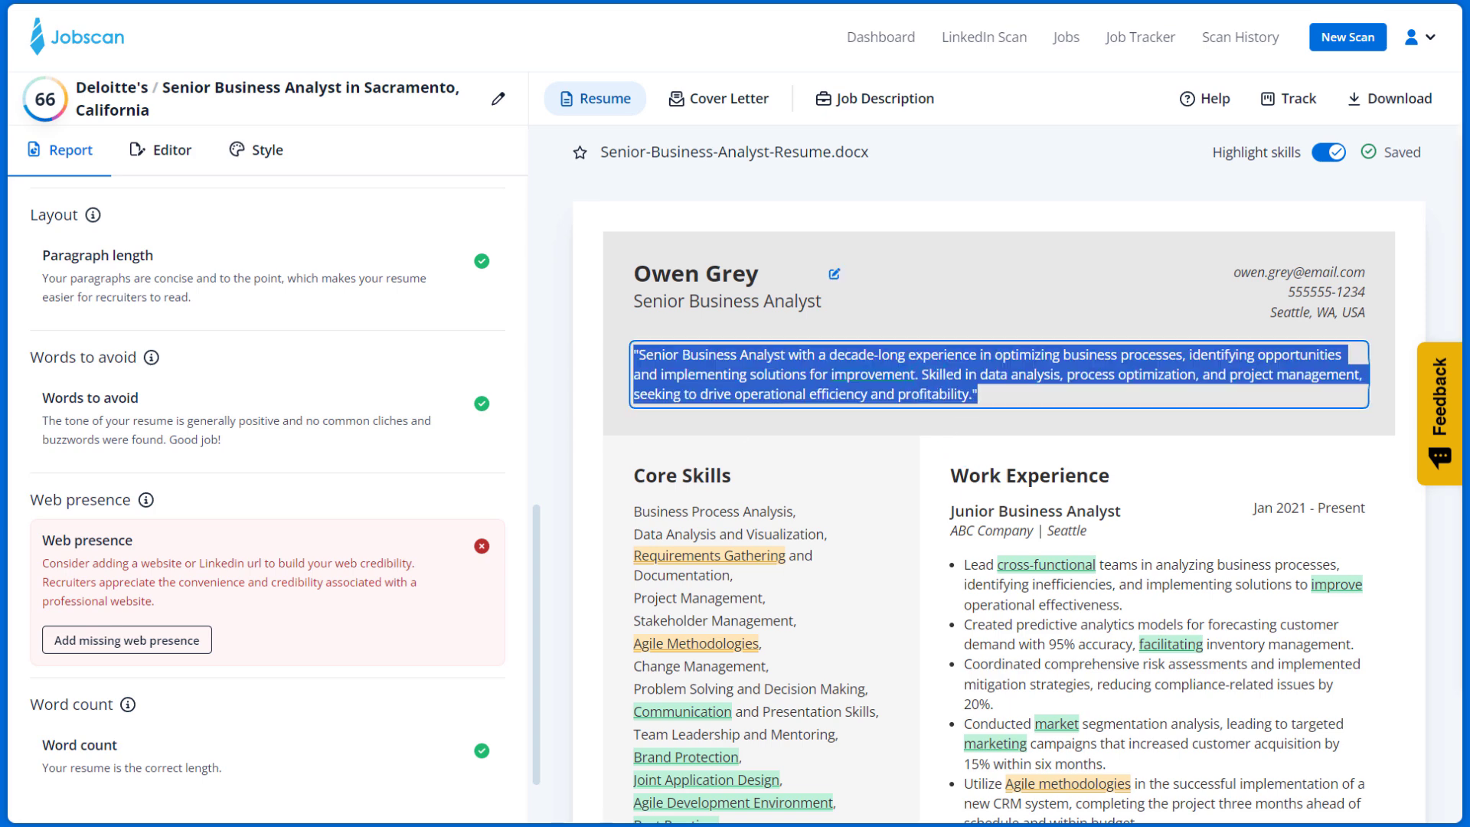
key(BackSpace)
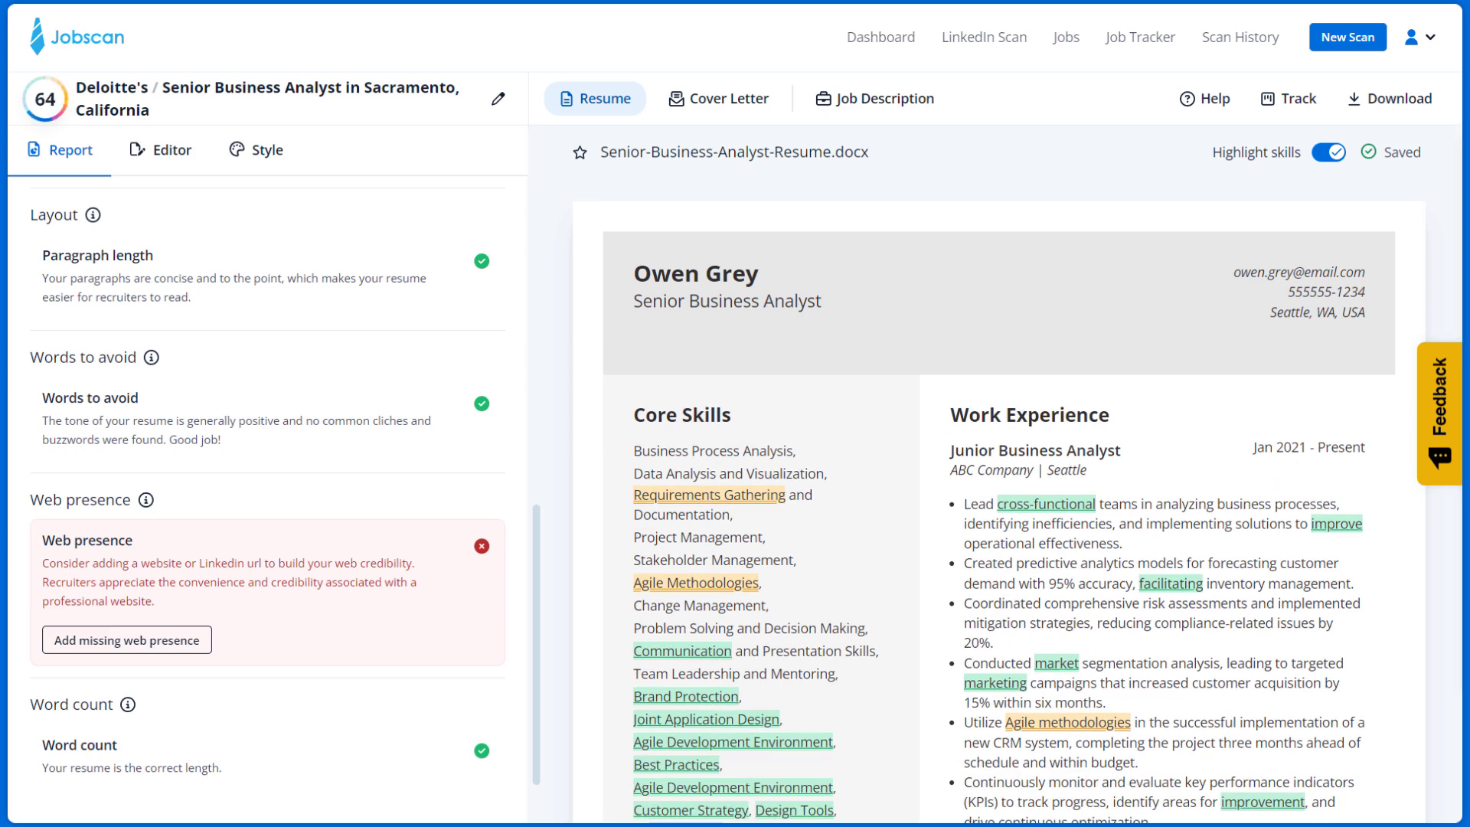
click(159, 145)
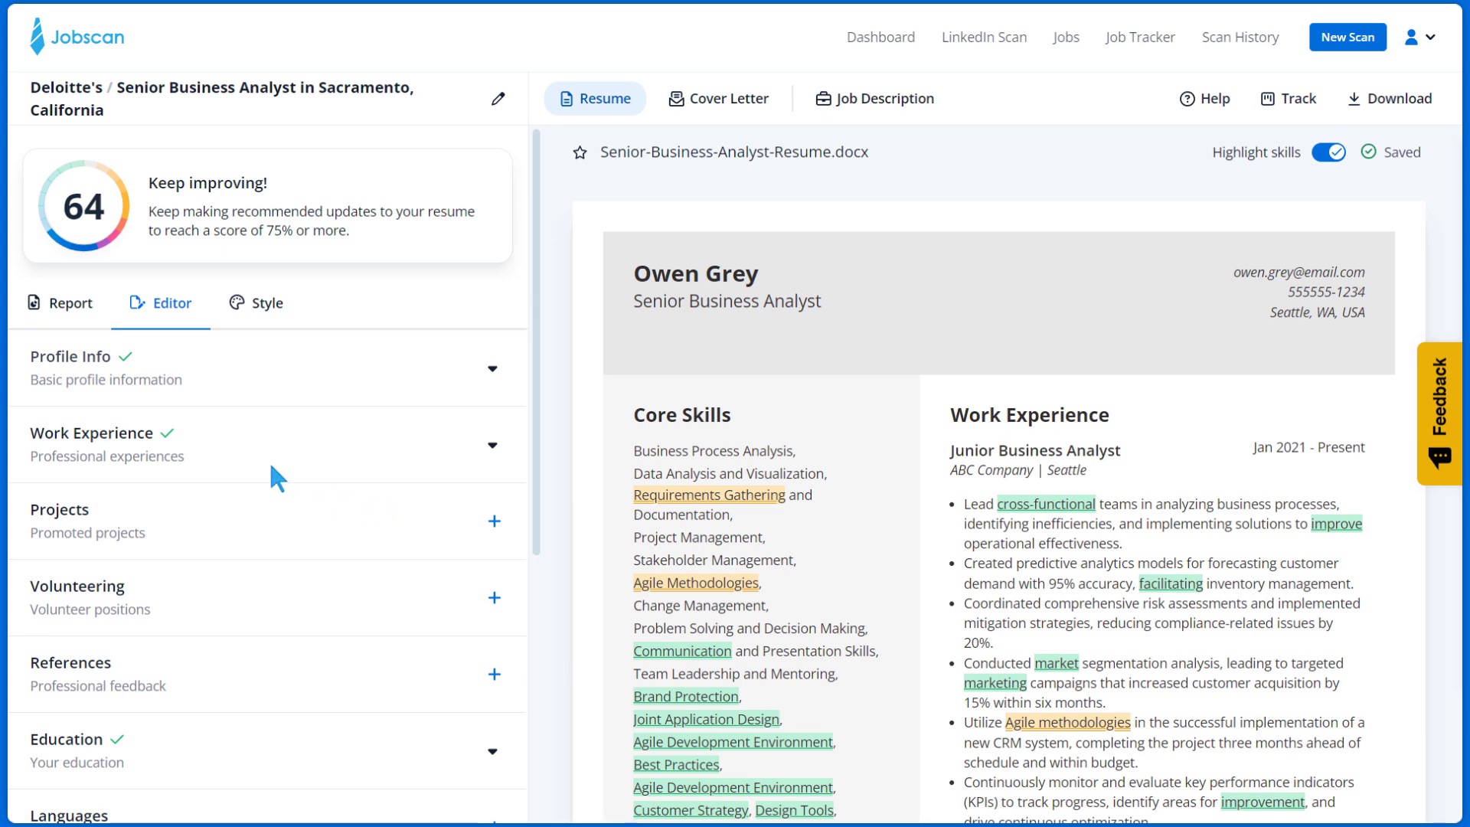
click(200, 369)
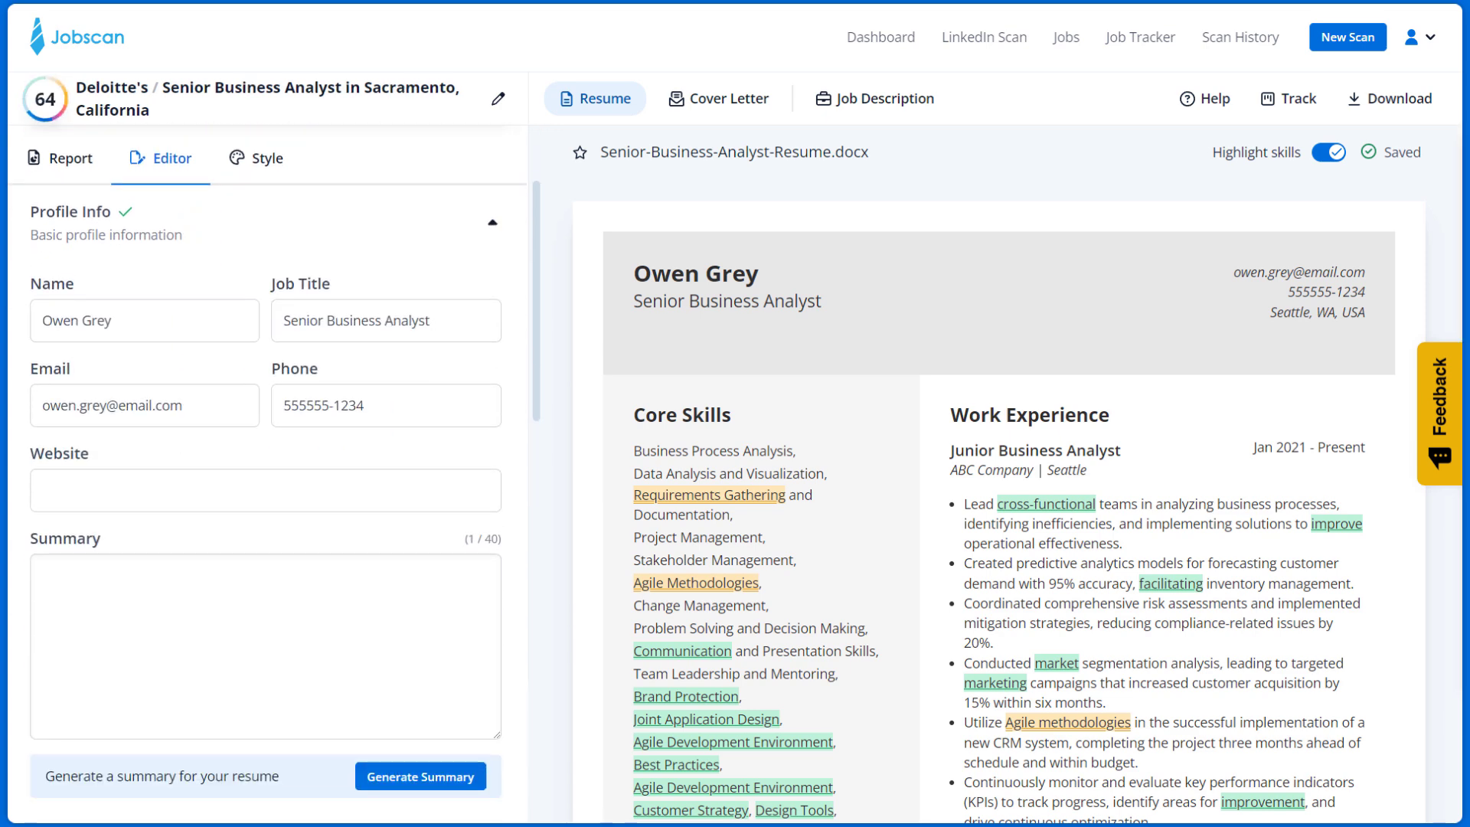
click(411, 775)
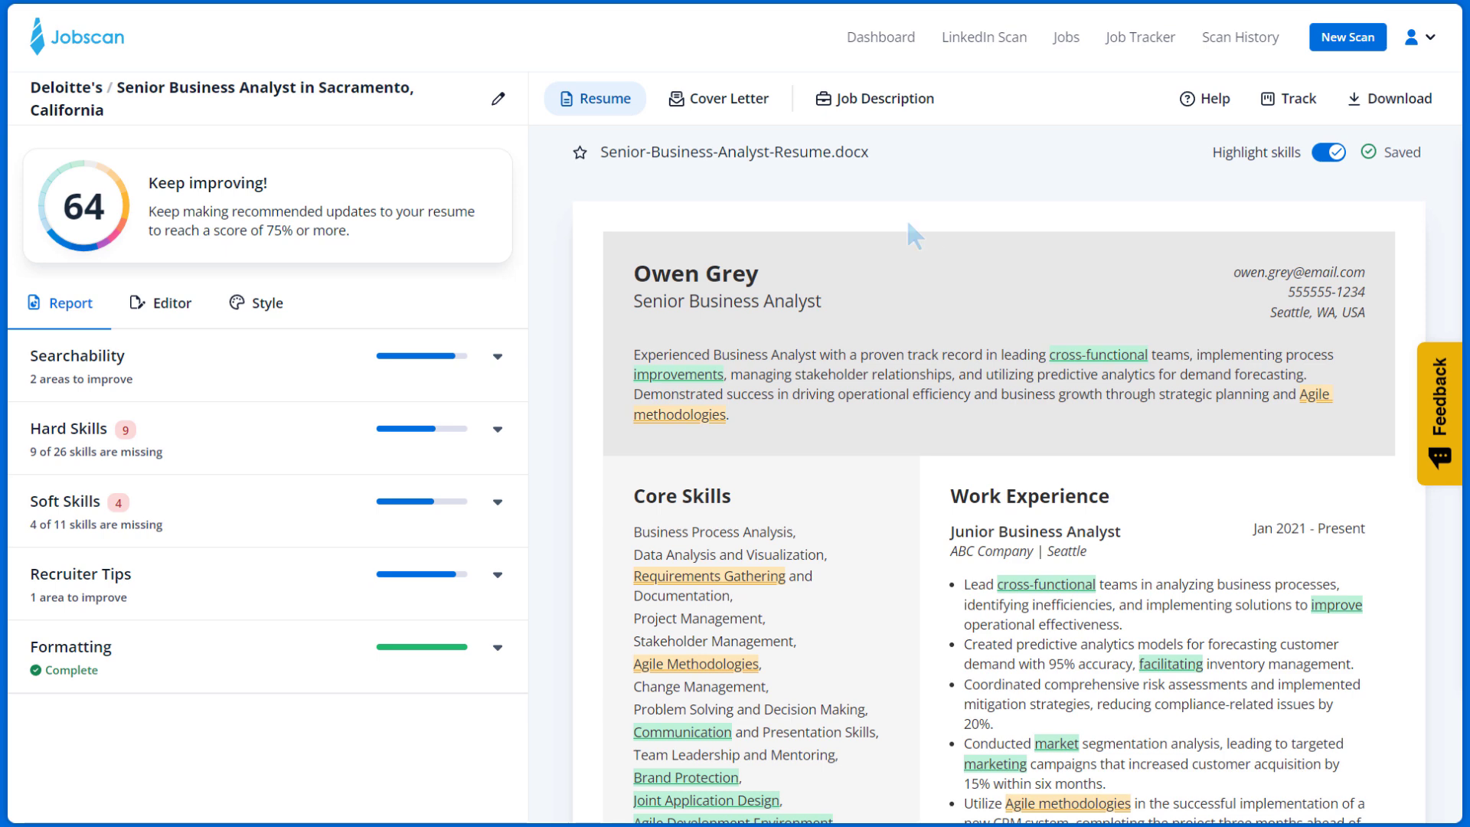
Generate and review a Deloitte Senior Business Analyst cover letter, then return to the resume.
click(714, 98)
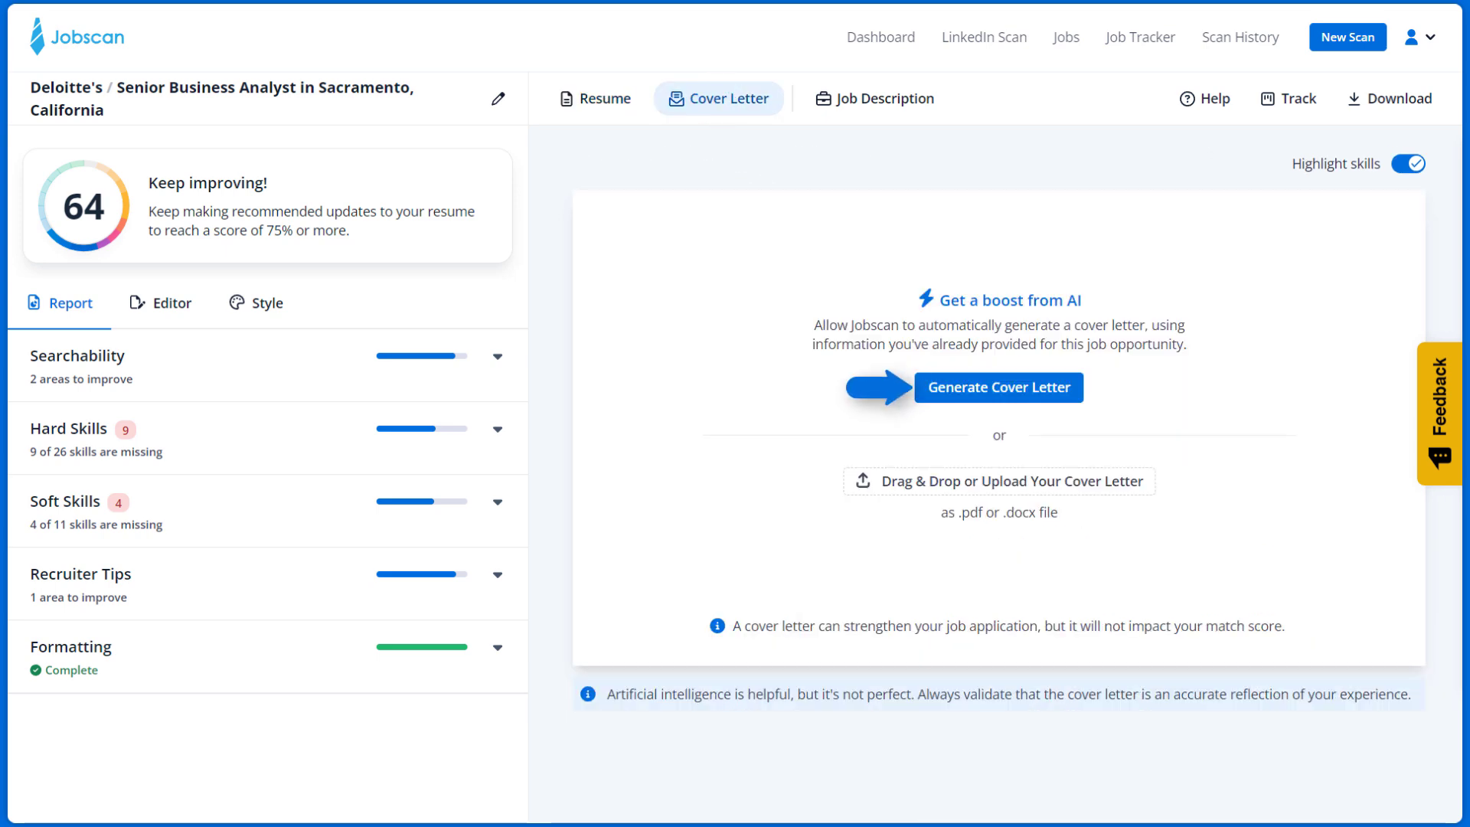
click(1000, 386)
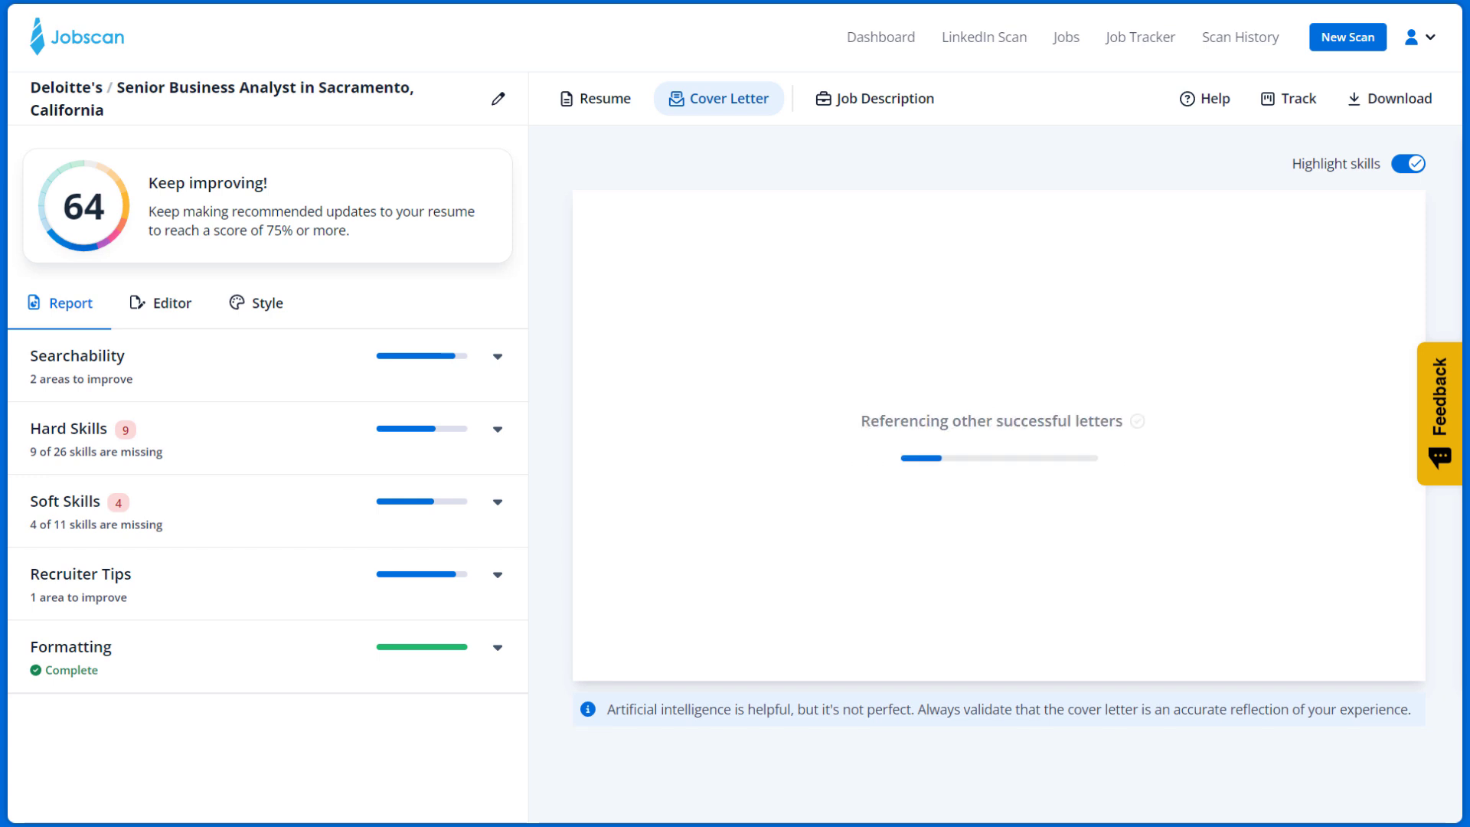
scroll(1017, 475, down, 2)
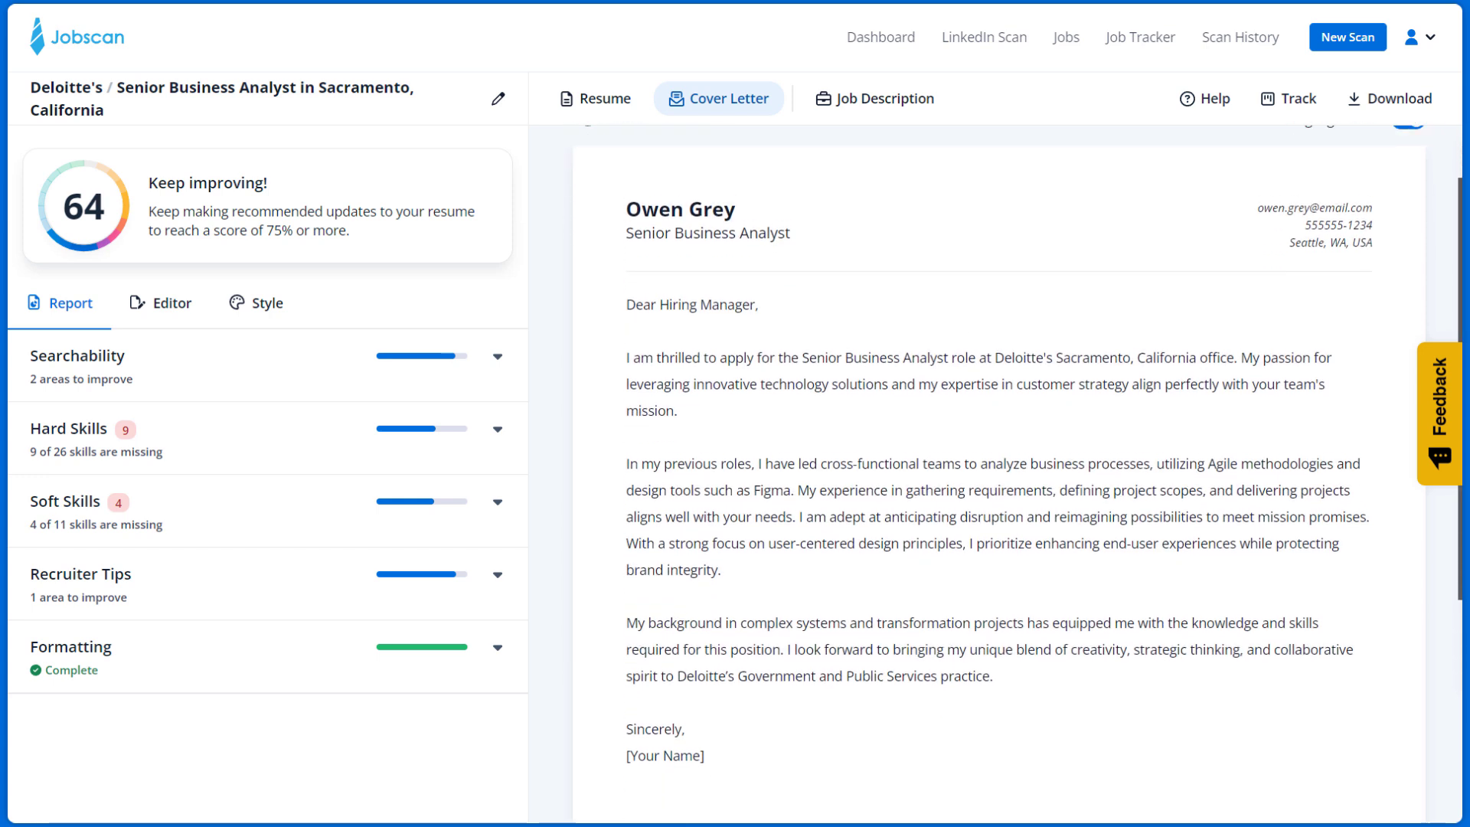
click(597, 98)
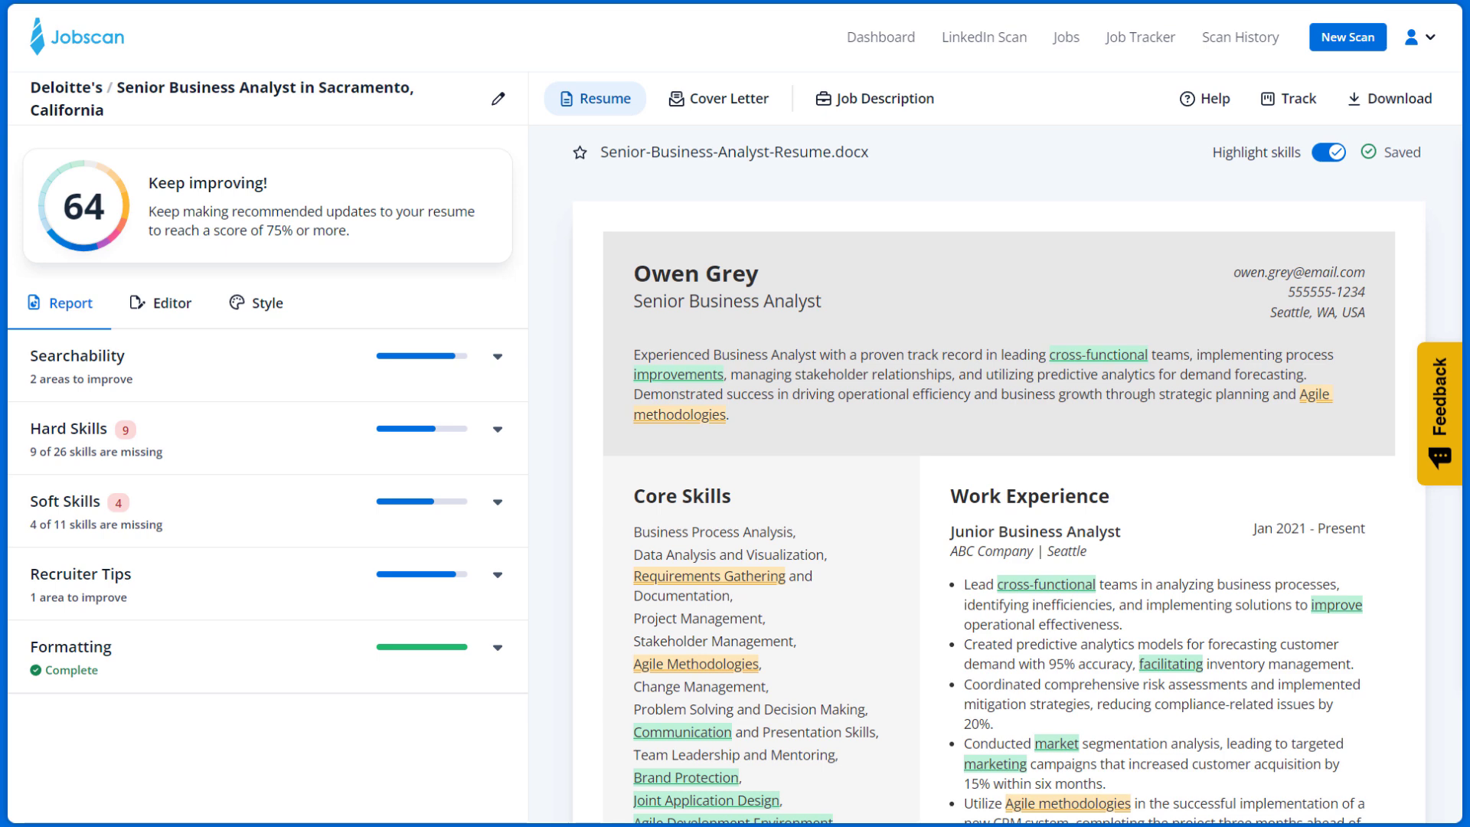
Save the resume as a base resume named 'Senior Business Analyst Resume'.
click(580, 151)
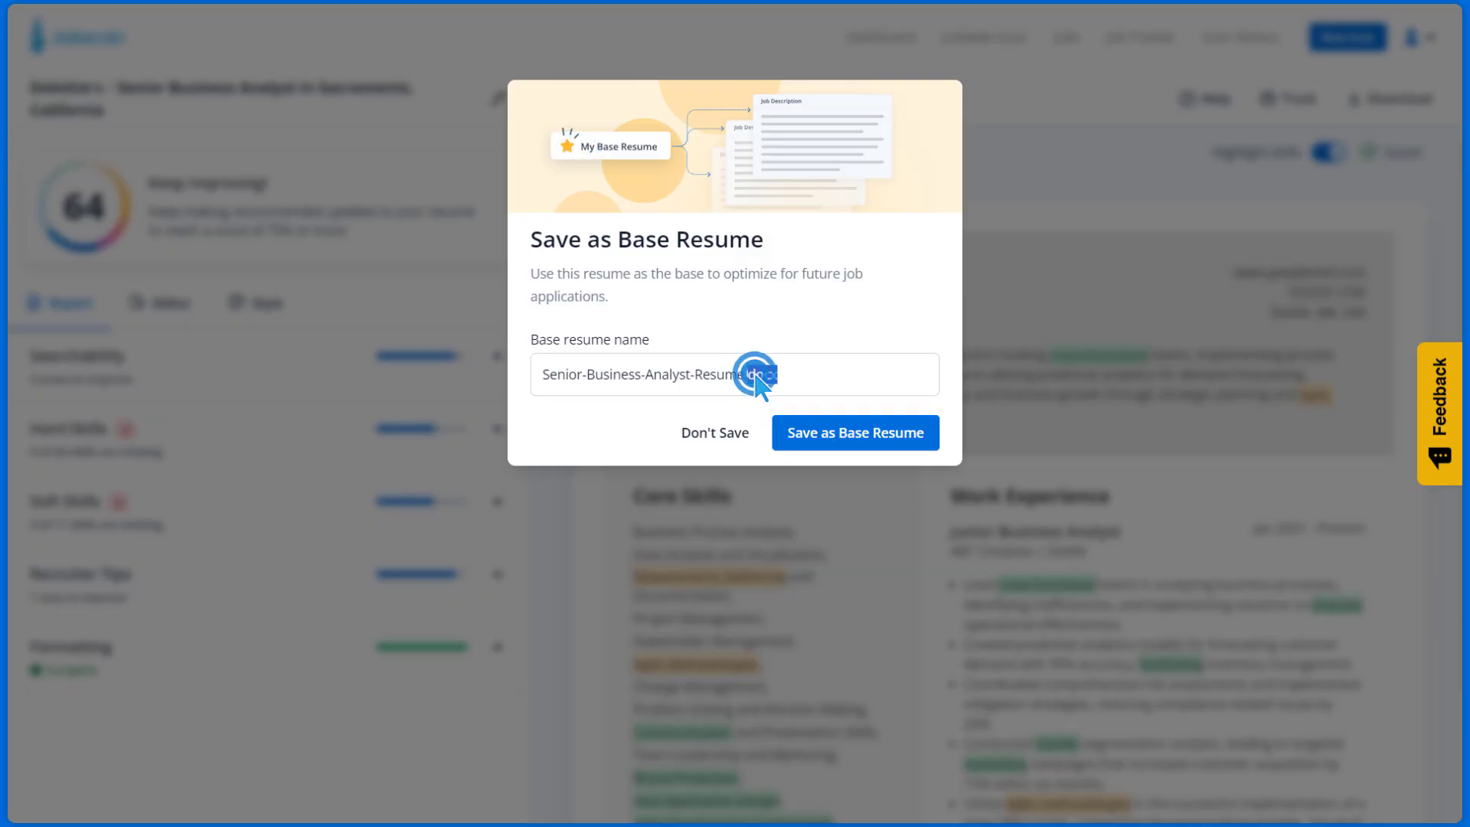
key(ctrl+a)
text(Senior Business Analyst Resume)
click(848, 433)
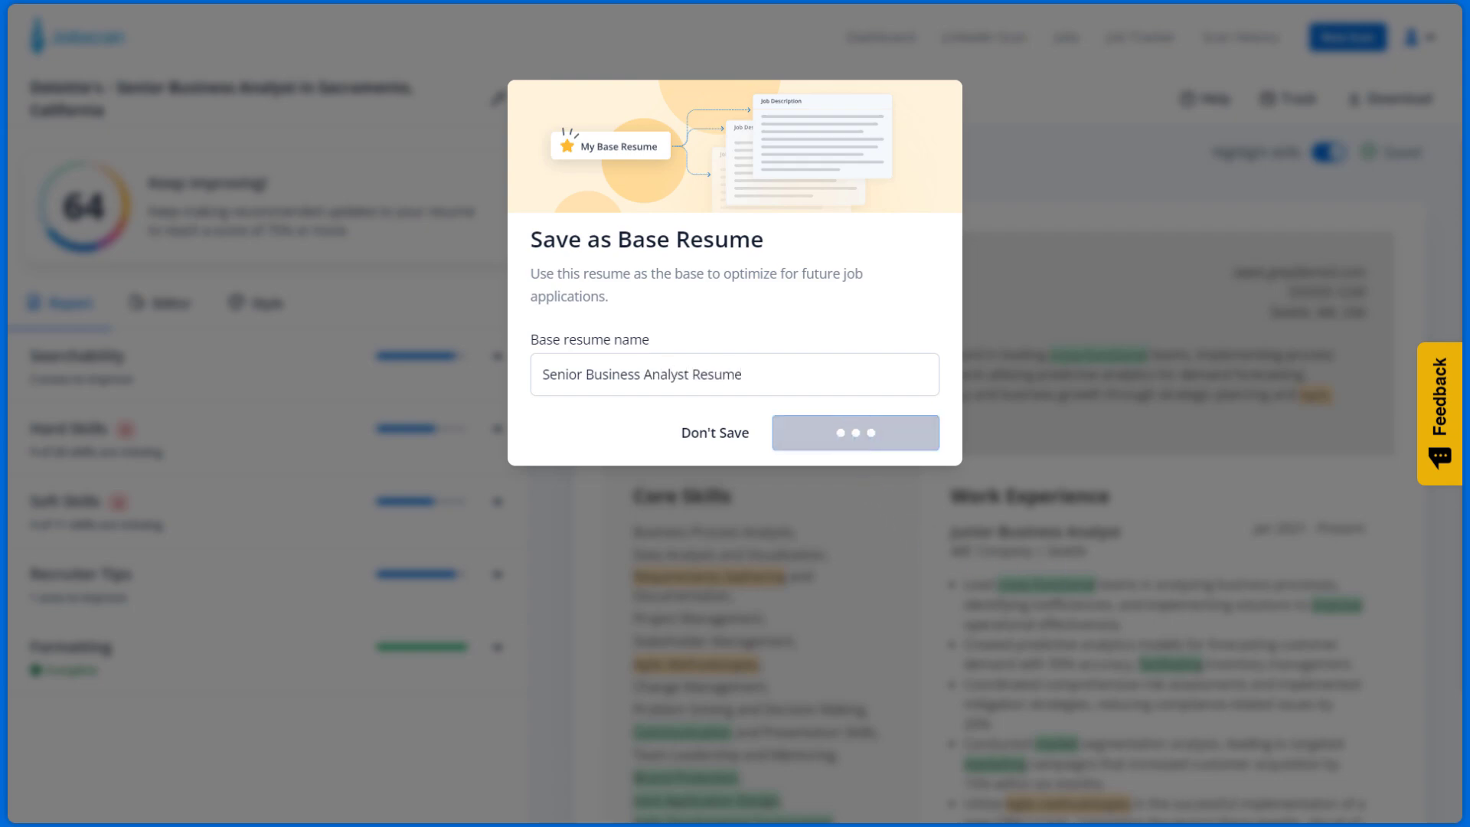
Paste the Colorado Springs job posting and rescan with Power Edit.
scroll(735, 413, down, 3)
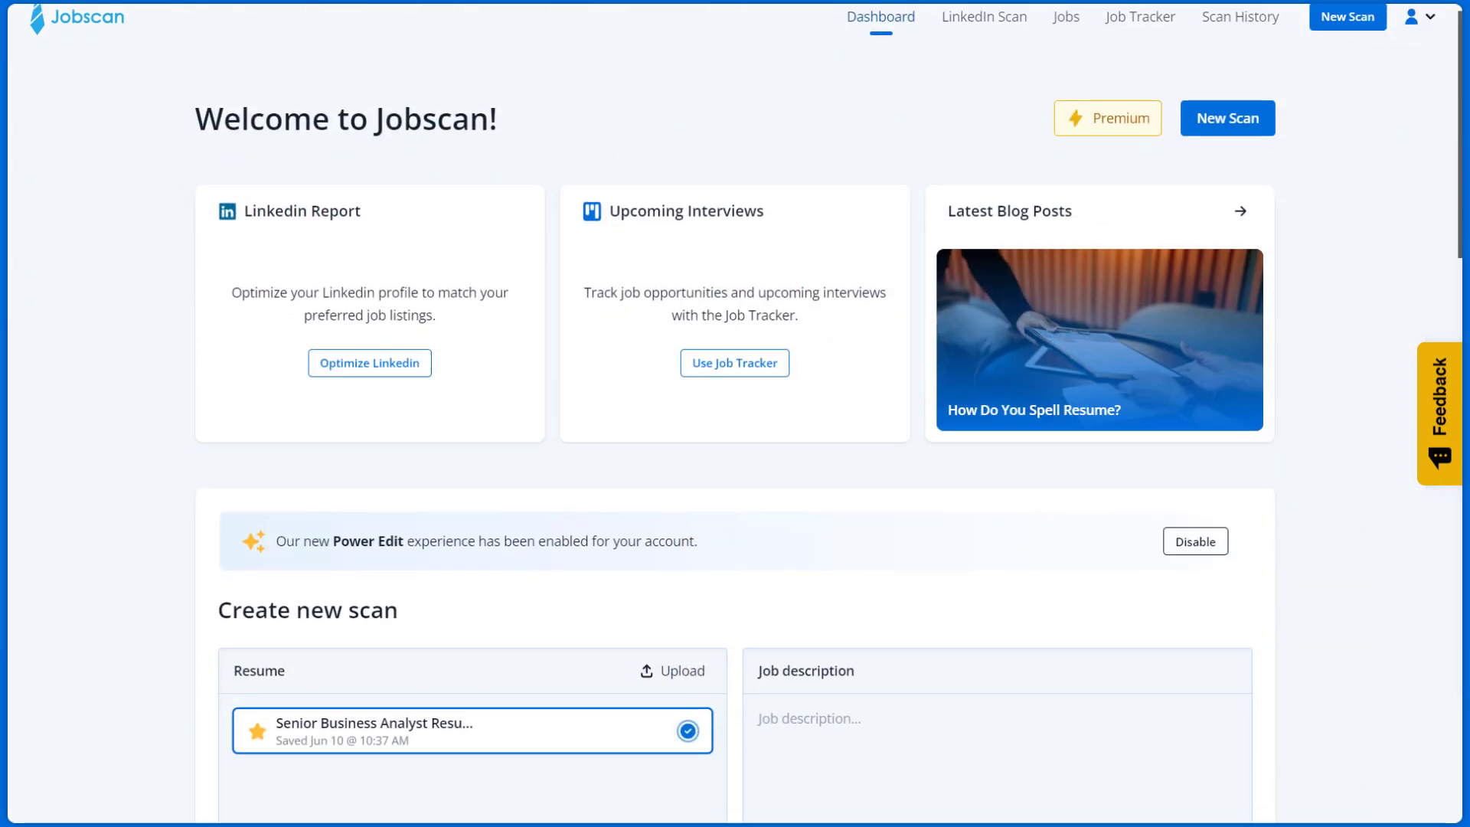
scroll(735, 413, down, 3)
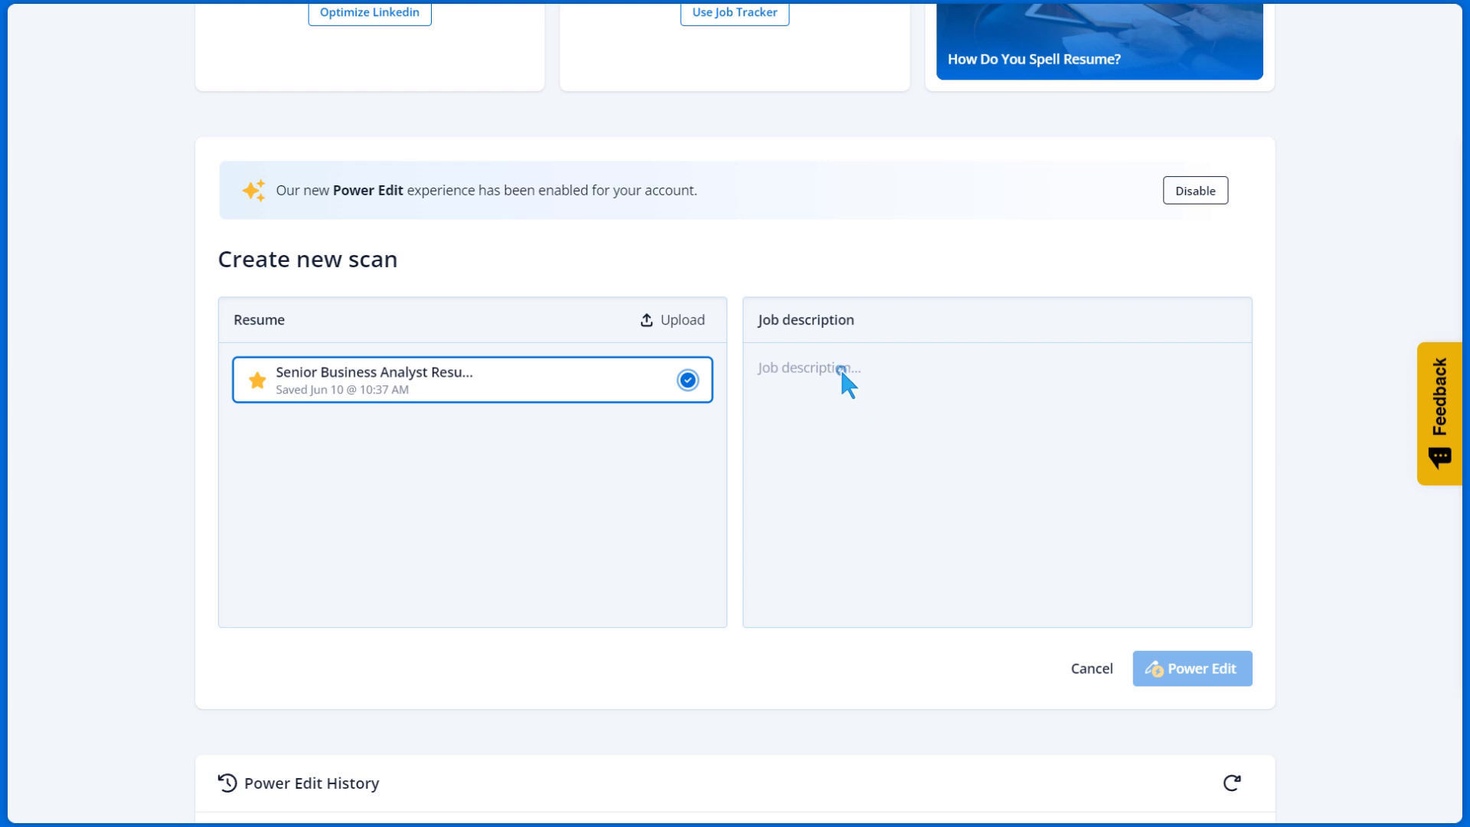
click(839, 368)
key(ctrl+v)
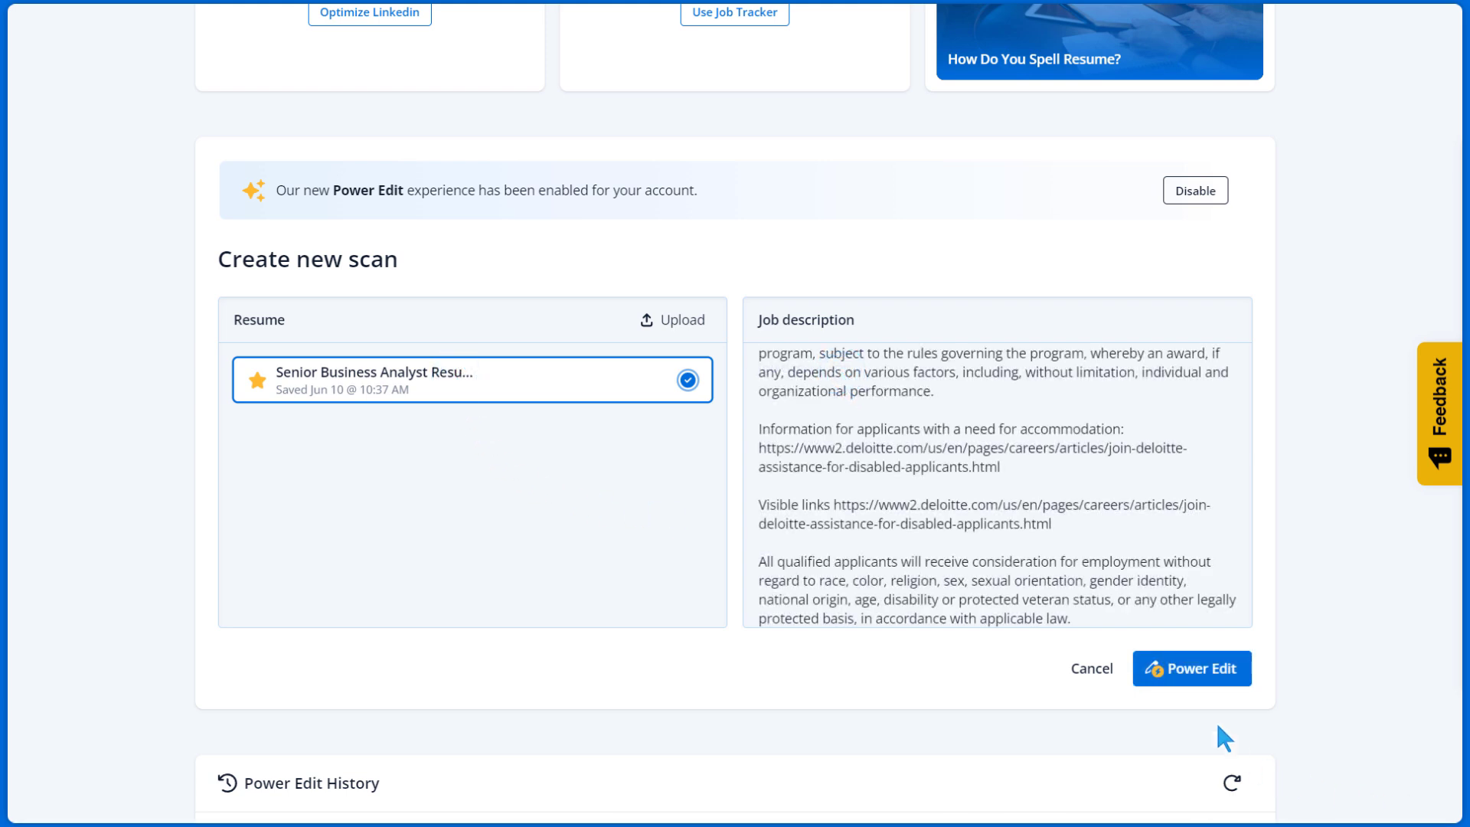
click(1196, 671)
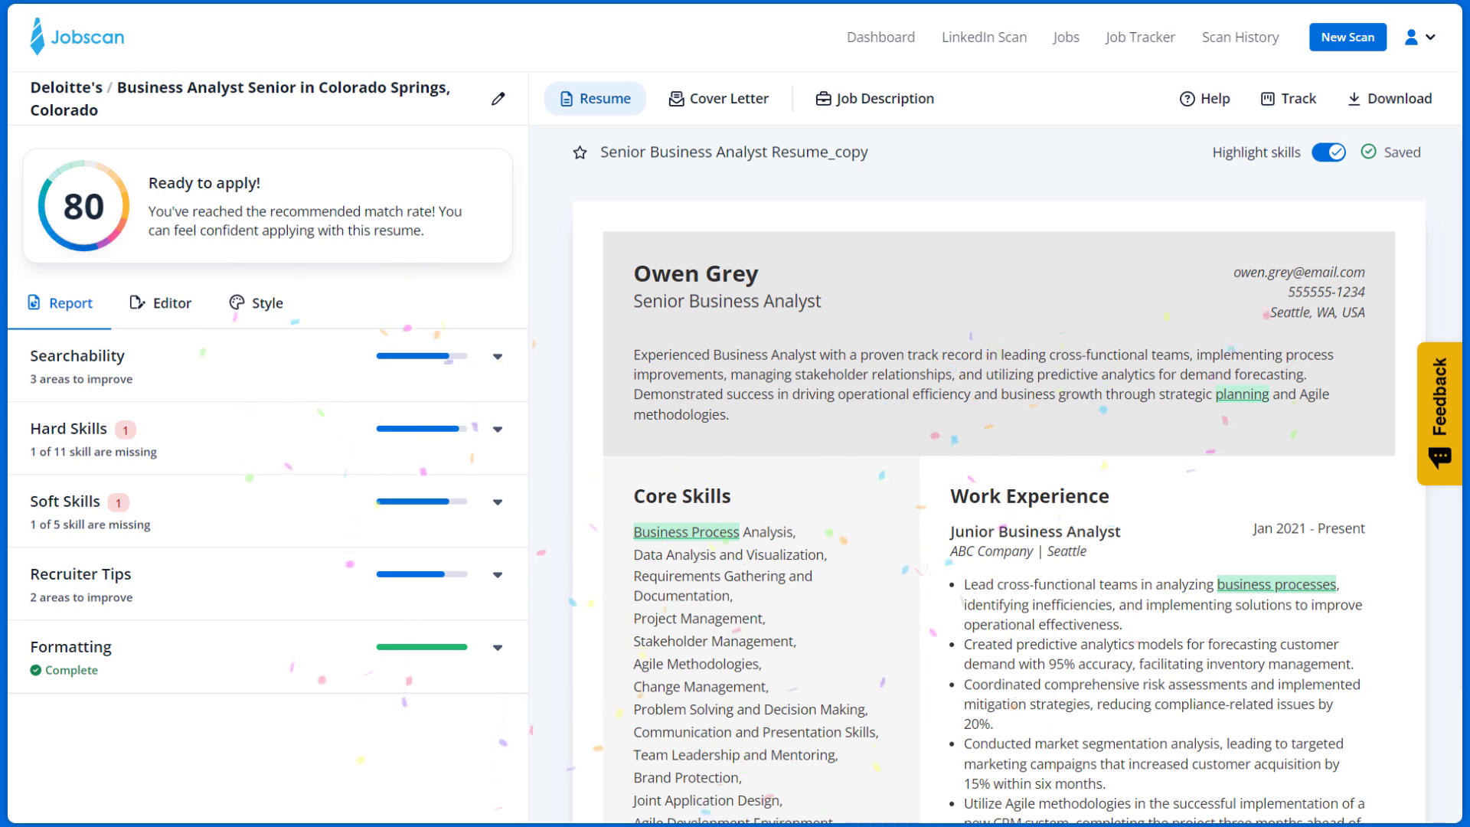
Download the resume as a PDF document and add the scan to the job tracker.
click(1390, 99)
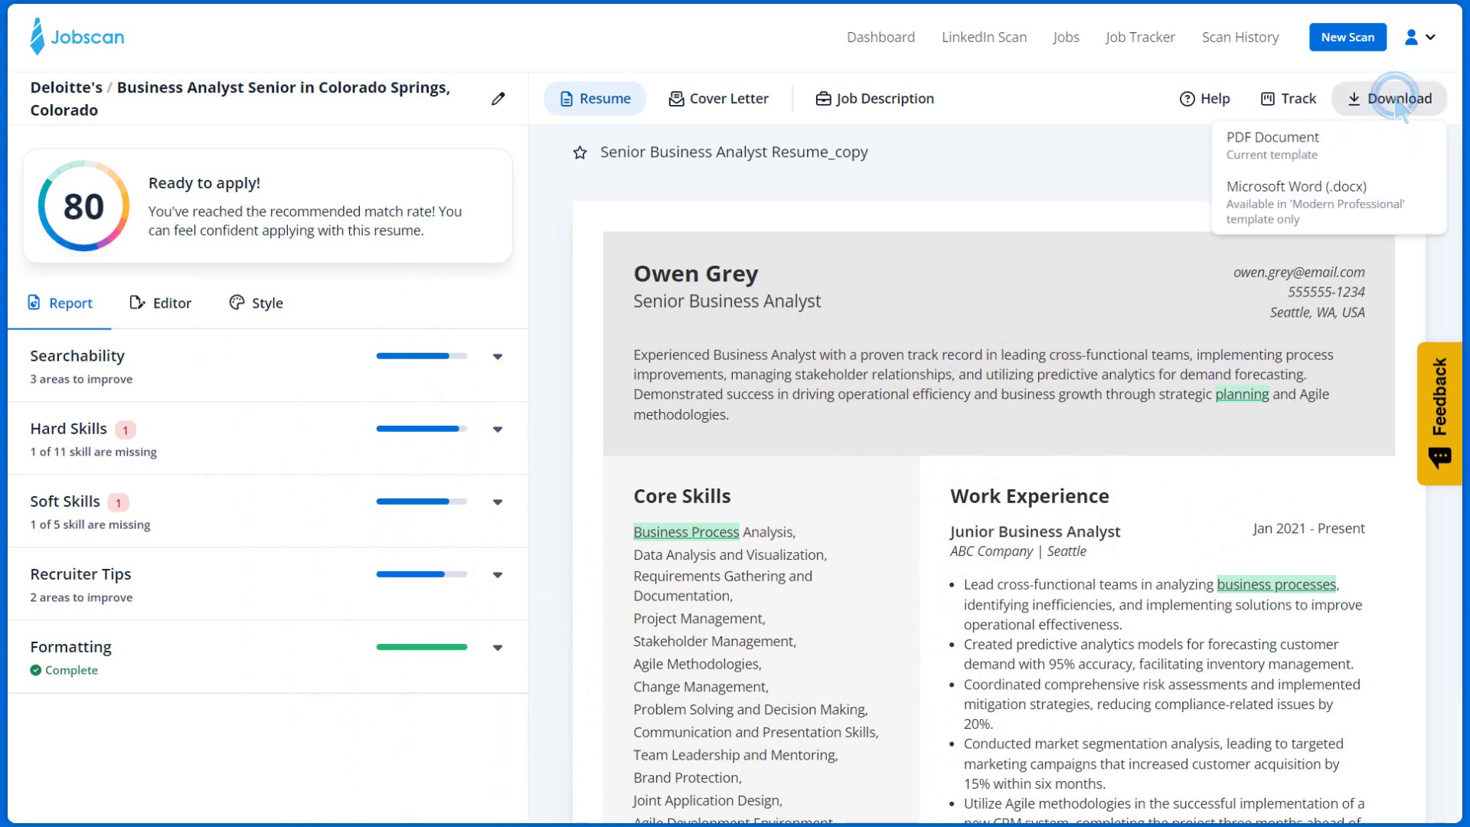
click(1280, 137)
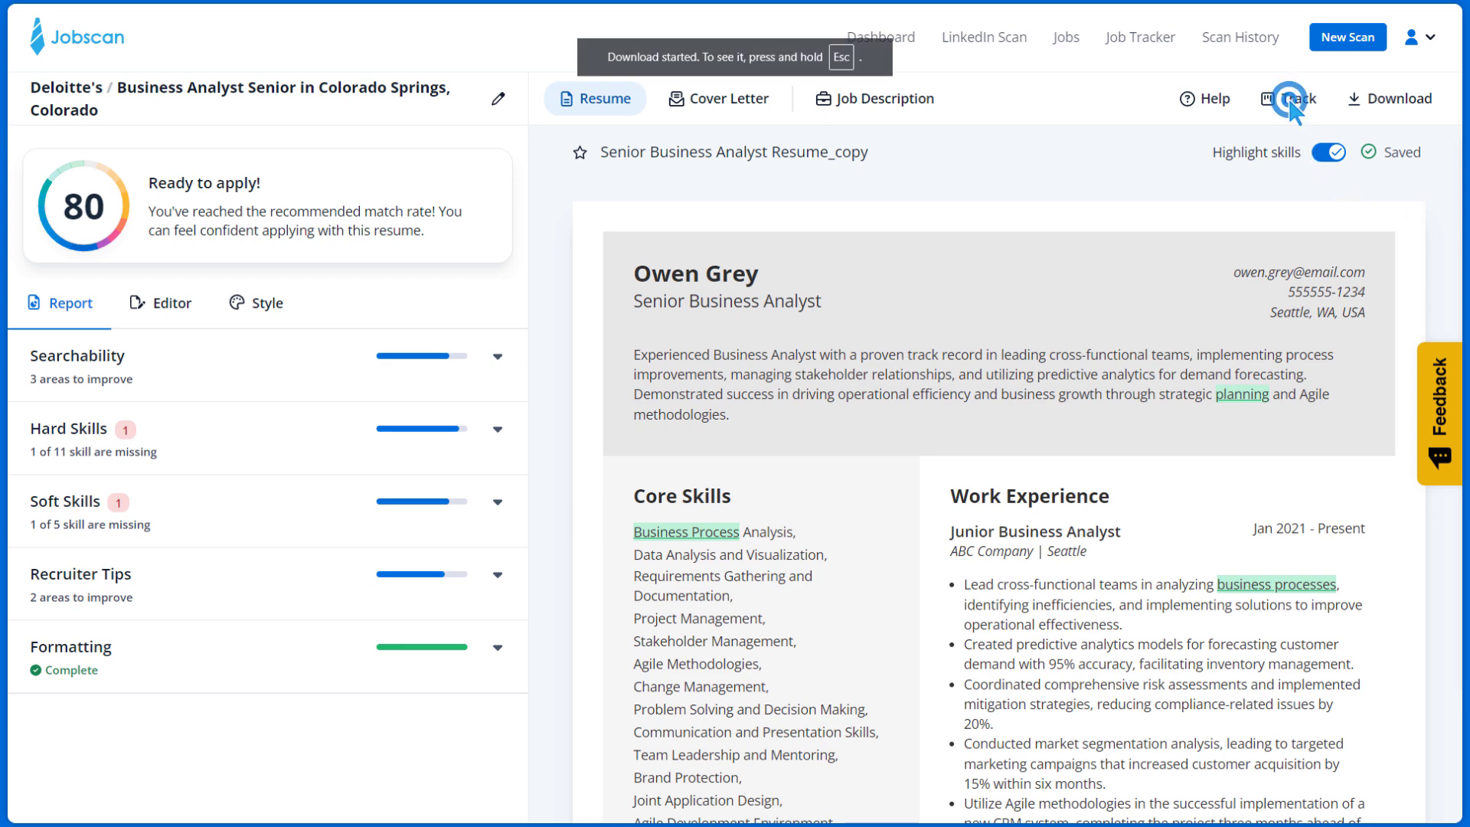
click(1290, 103)
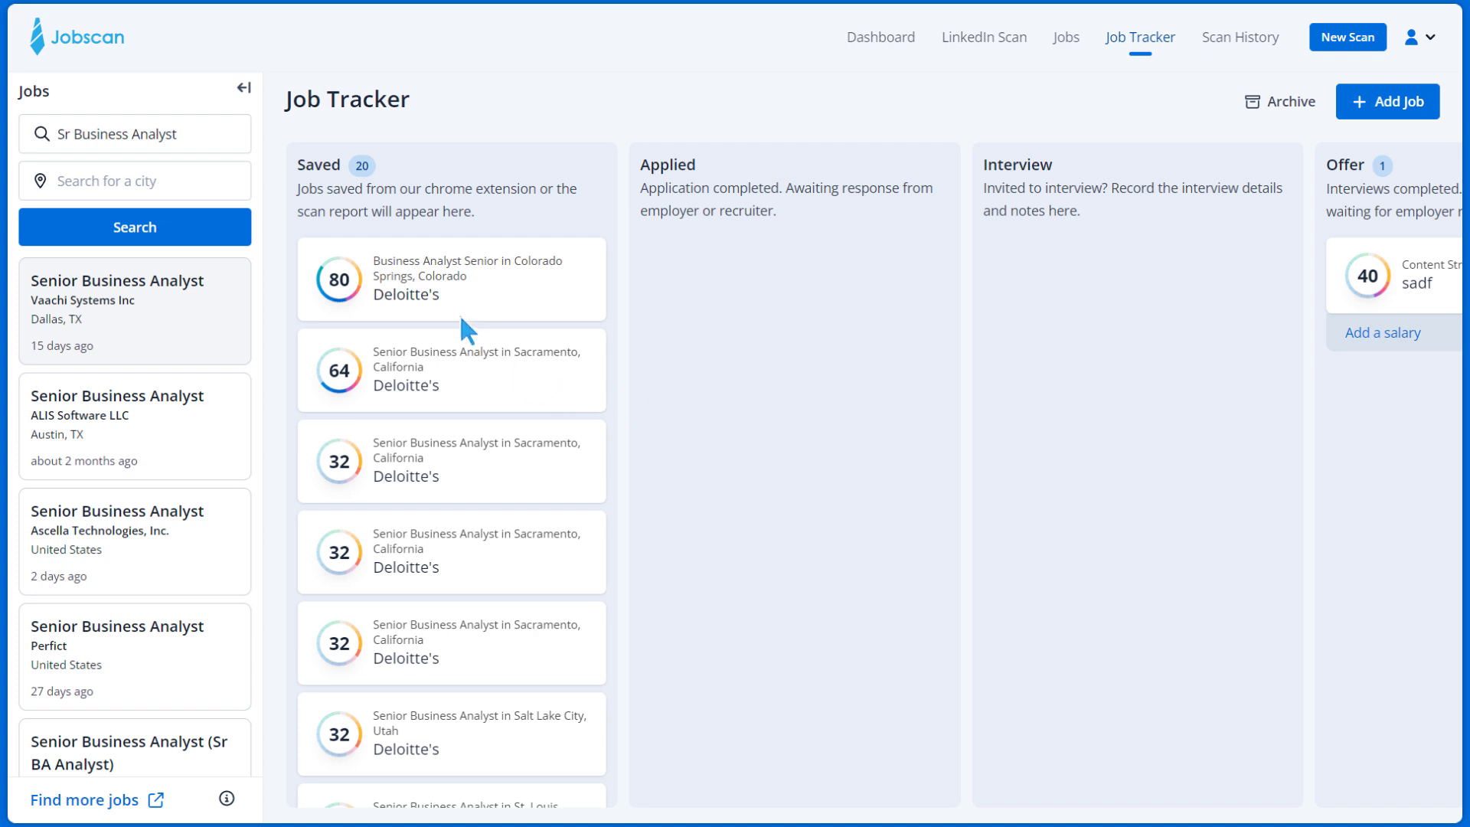
Move the 80-score Deloitte Business Analyst Senior card from Saved through Applied into Offer.
drag(447, 275, 1024, 295)
scroll(919, 298, right, 3)
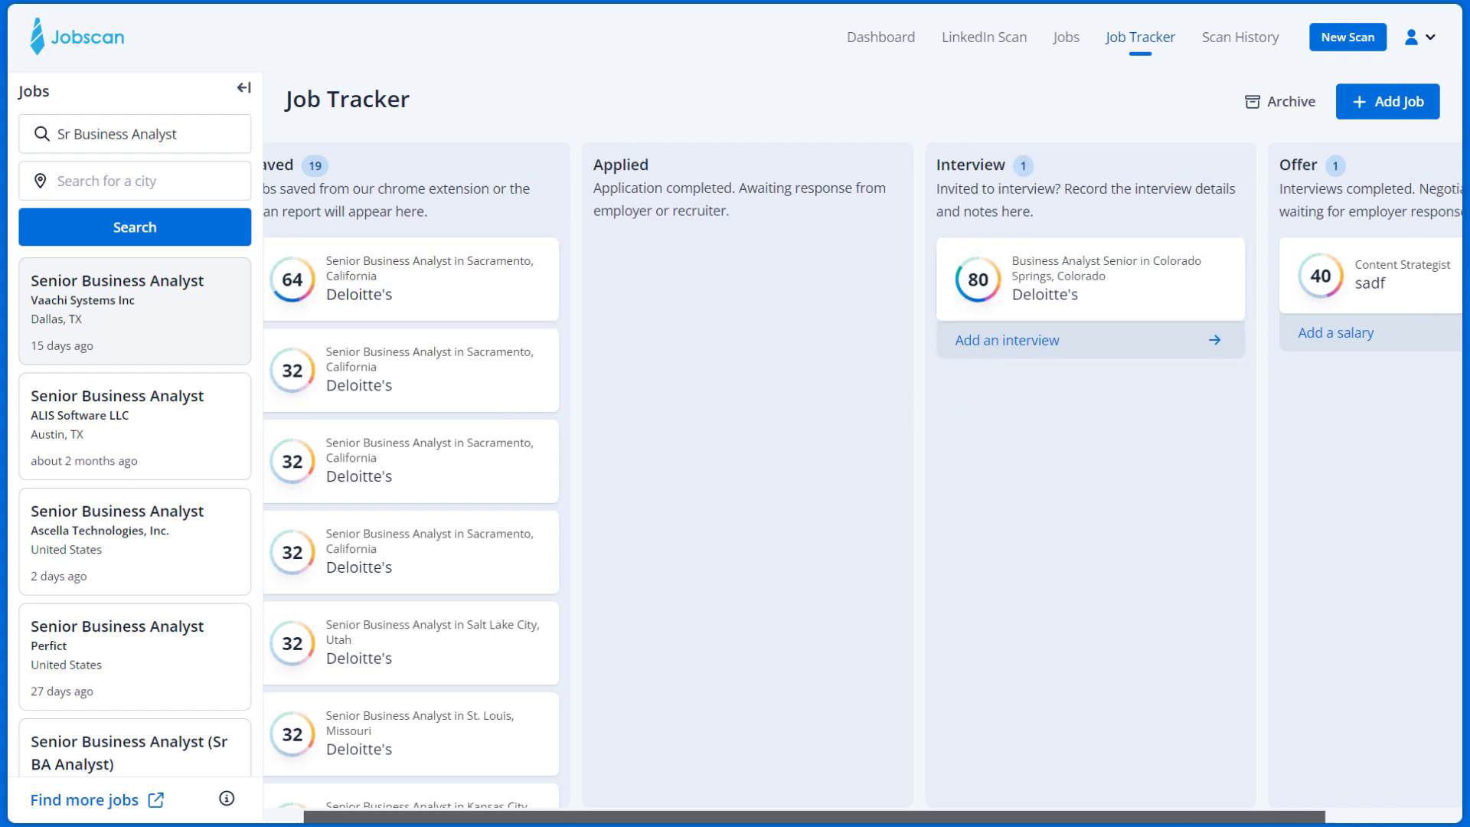
drag(920, 302, 1247, 423)
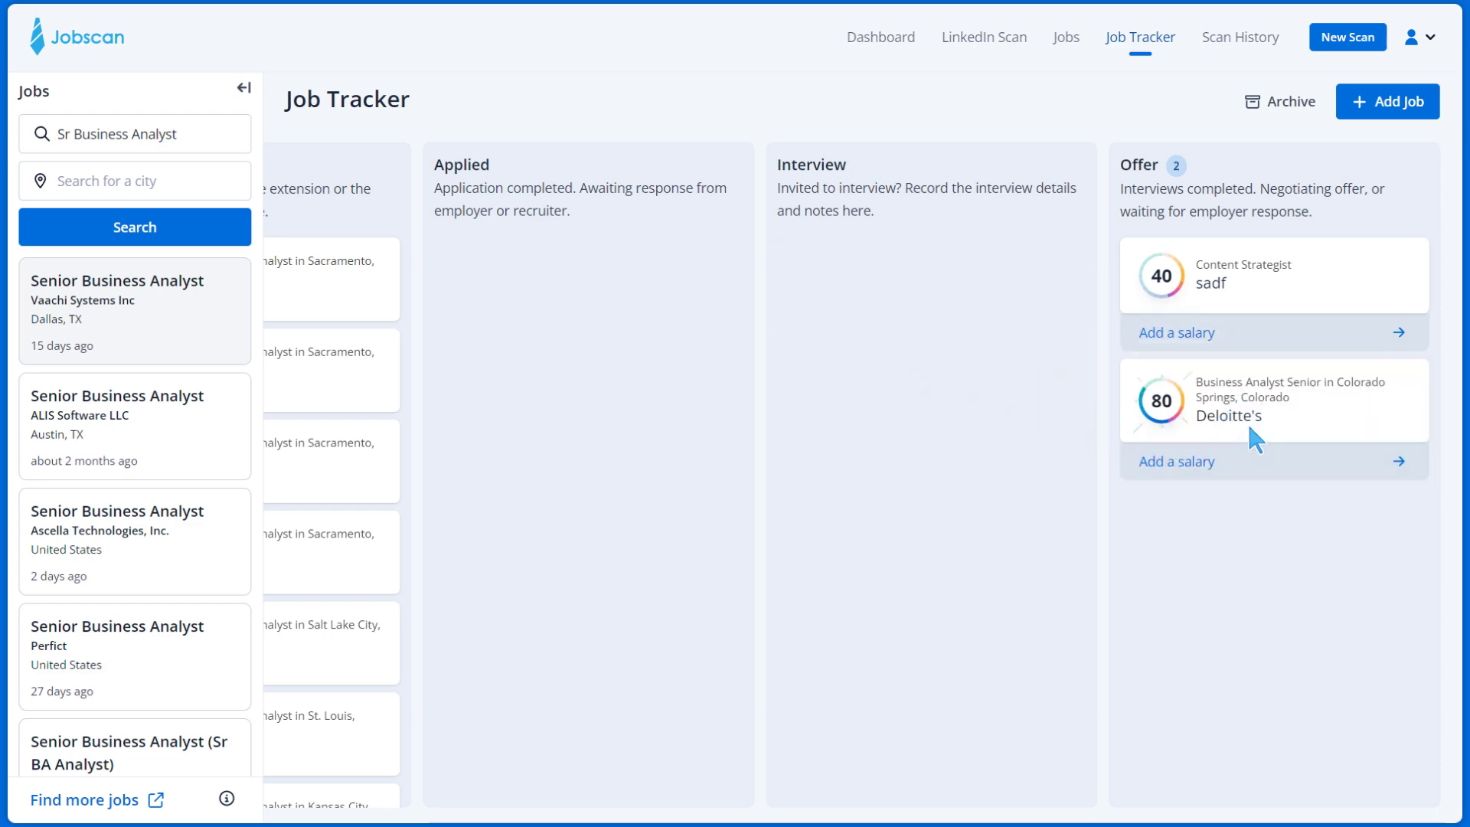